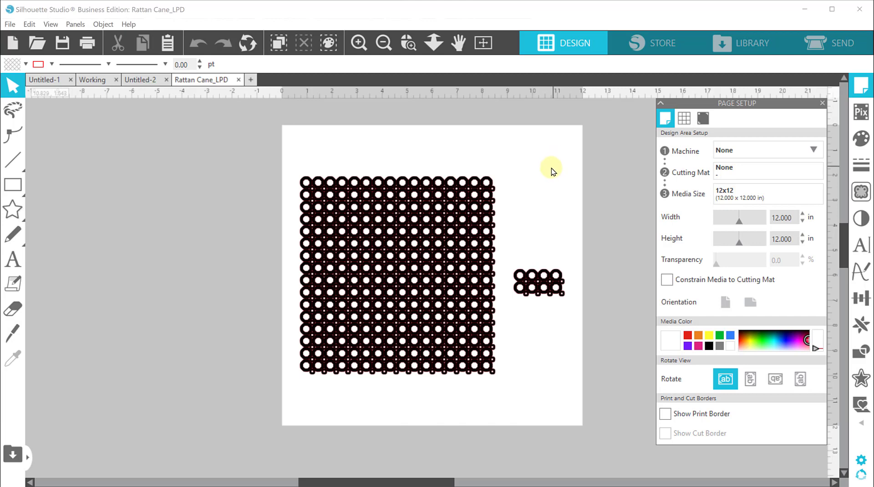
Move both rattan cane patterns together off the page into the empty area beside its left edge
left_click_drag(287, 162, 556, 364)
left_click_drag(547, 296, 229, 281)
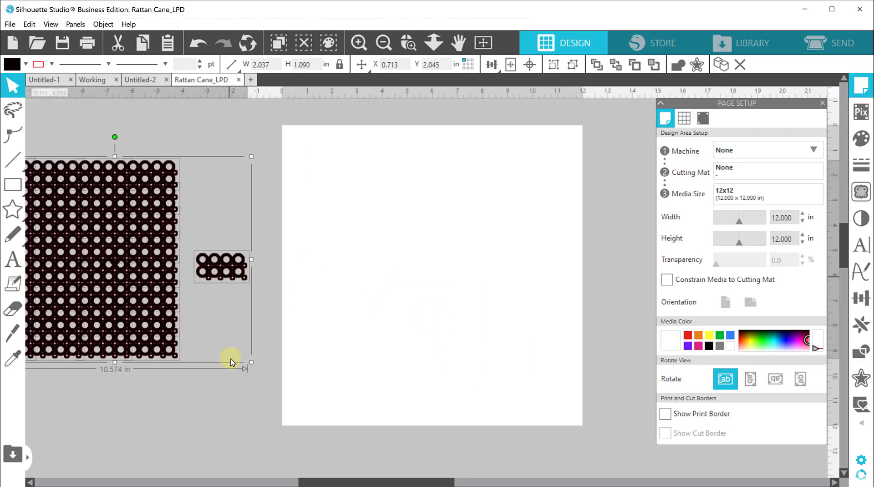
left_click(224, 346)
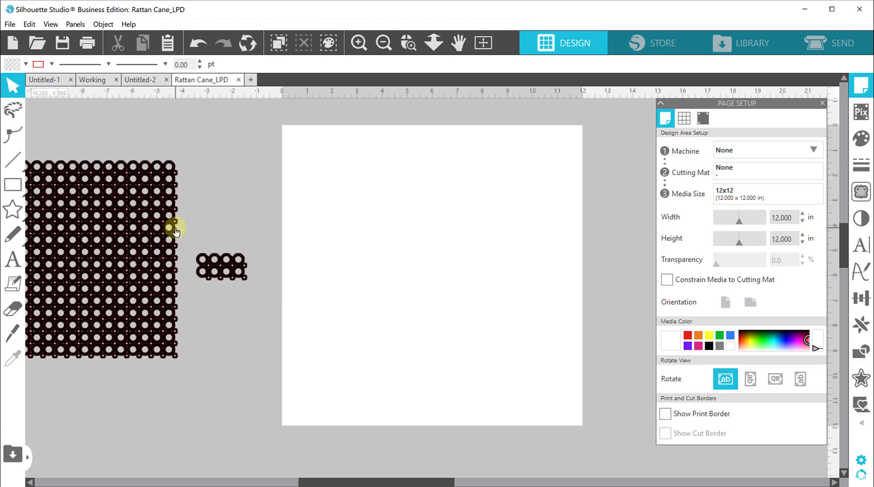
Add the text "10K" to the empty page and set it in the Brayden font
left_click(14, 258)
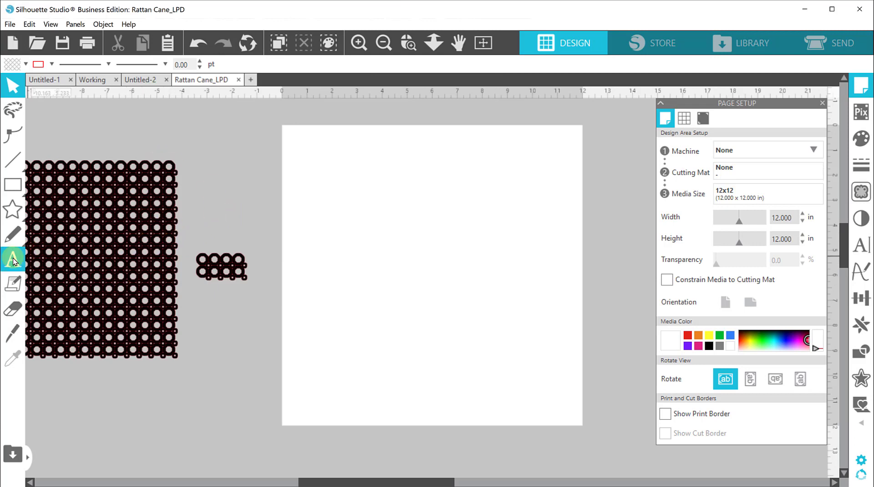
left_click(361, 224)
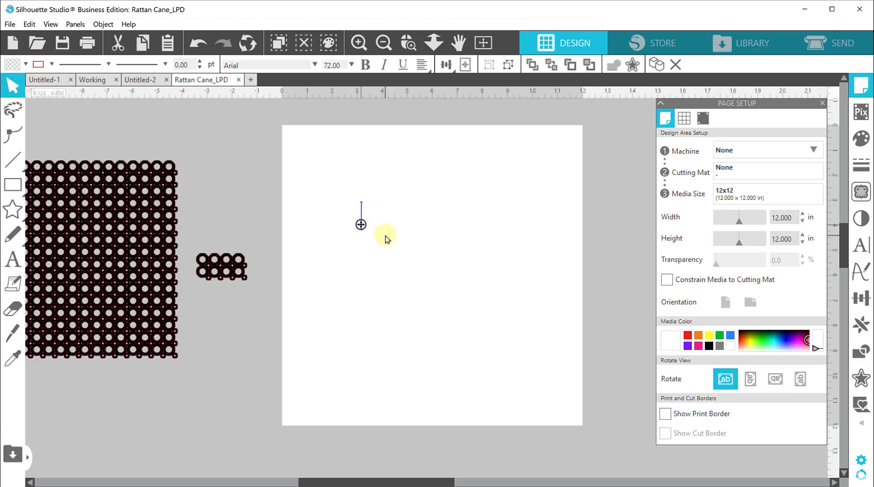
type("10")
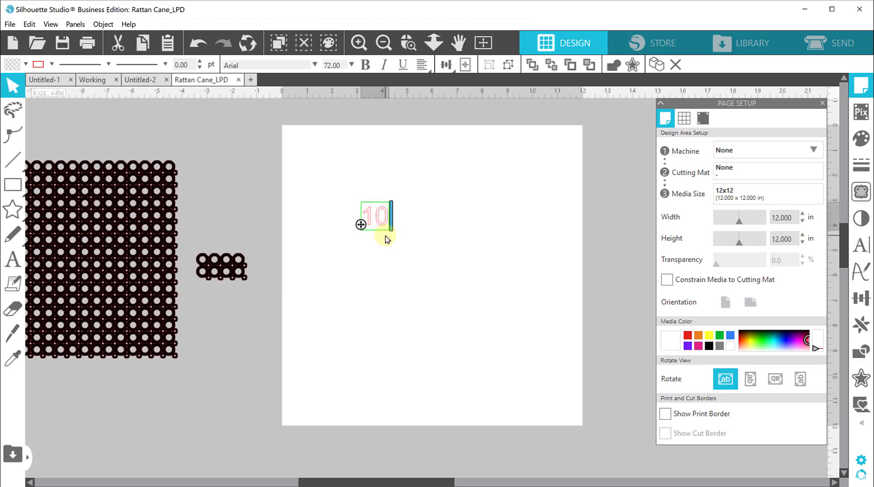
type("K")
key("ctrl+a")
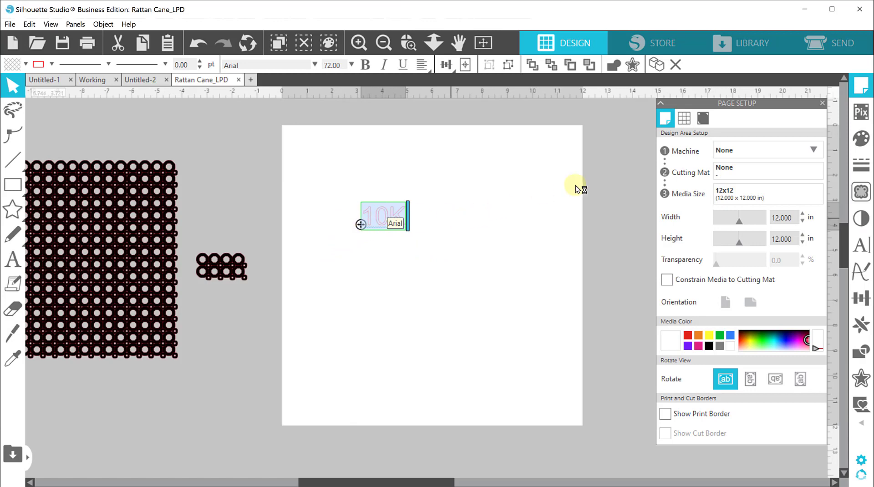
left_click(859, 249)
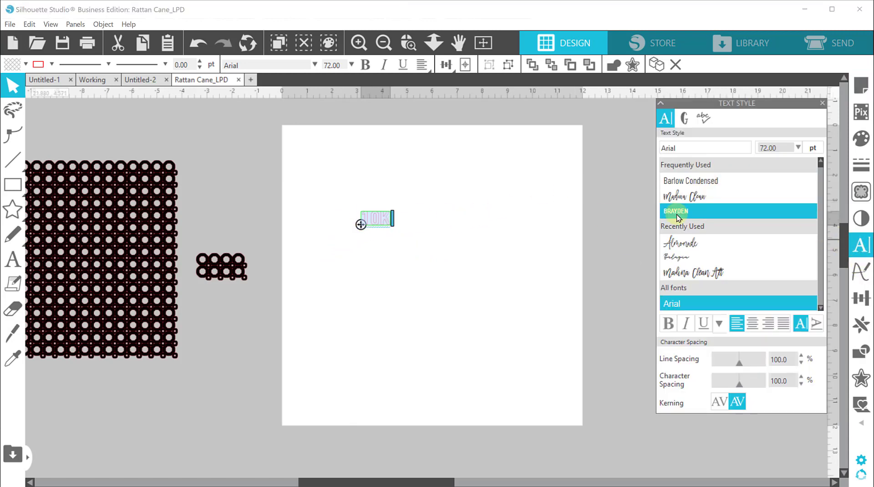
left_click(677, 212)
Enlarge the 10K text to about 8.2 by 3.9 in and place it near the middle of the page
left_click(484, 244)
left_click(384, 223)
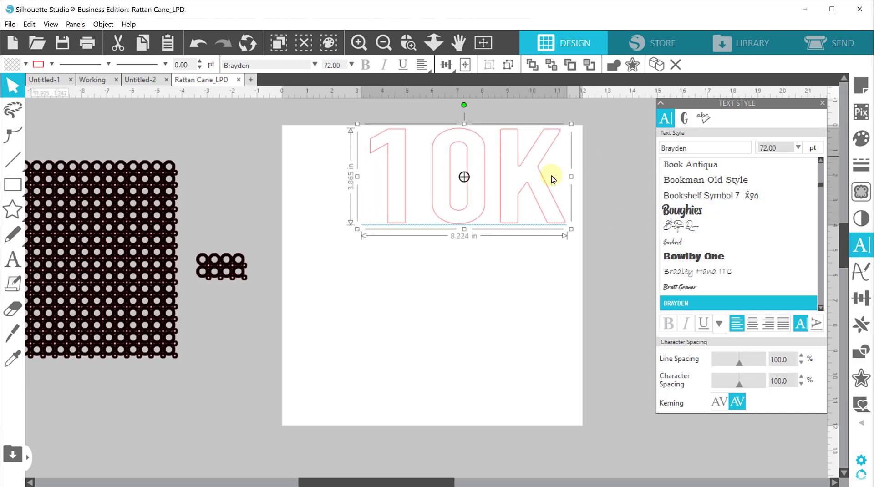
left_click_drag(527, 185, 465, 274)
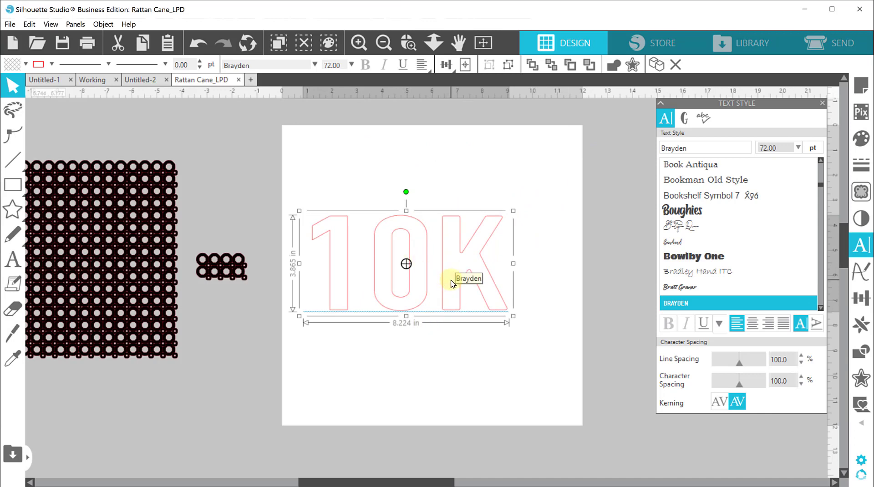
Try the 10K text in bold Bookman Old Style and undo both font changes
left_click(685, 183)
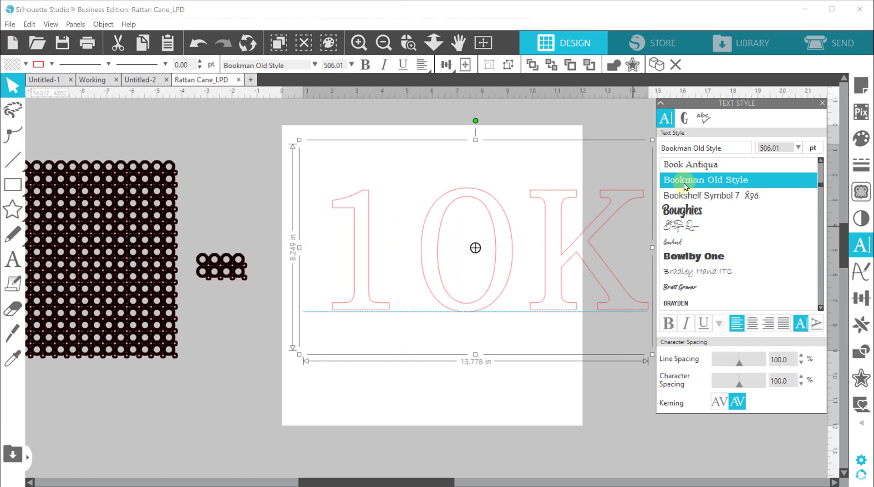
left_click(668, 324)
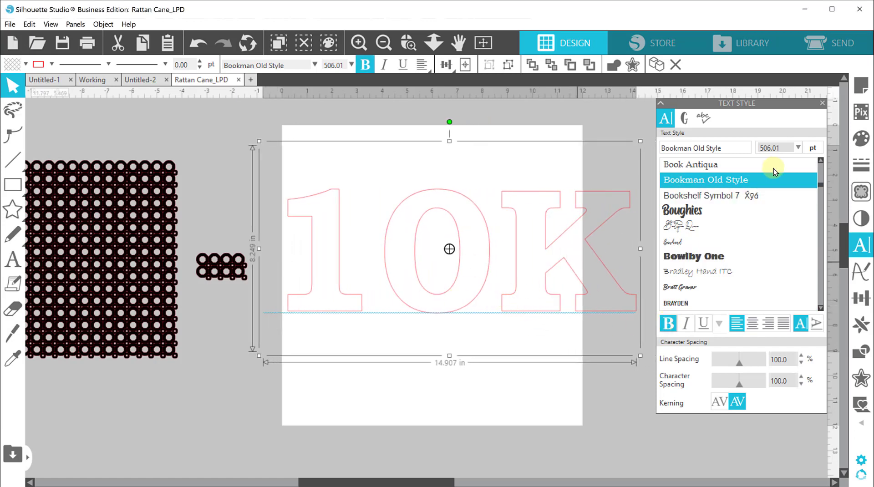
key("ctrl+z")
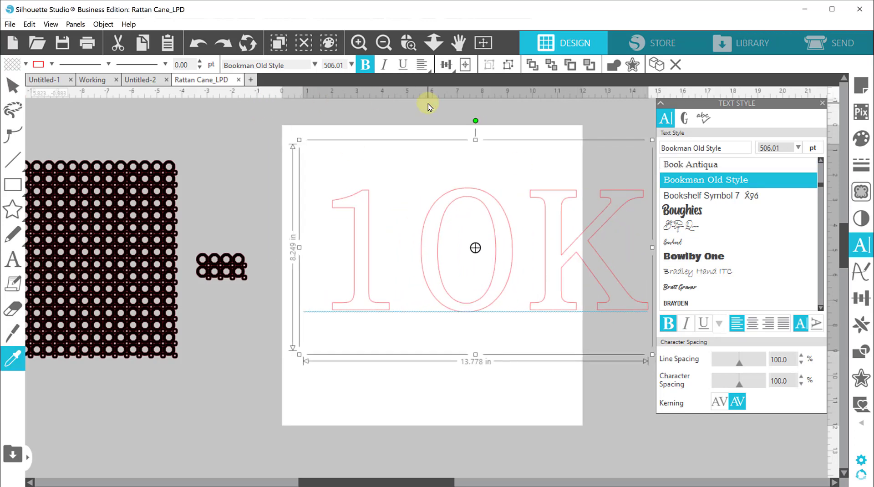
key("ctrl+z")
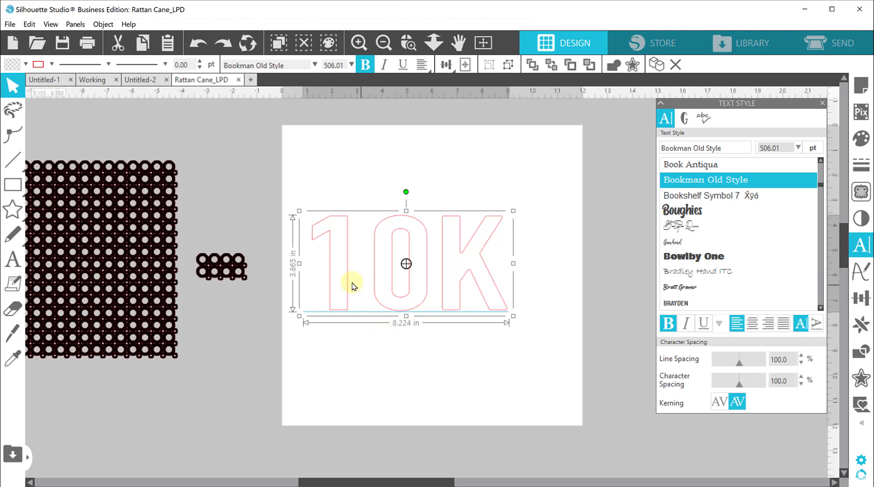
Convert the 10K text to a path and ungroup it into separate characters
right_click(376, 273)
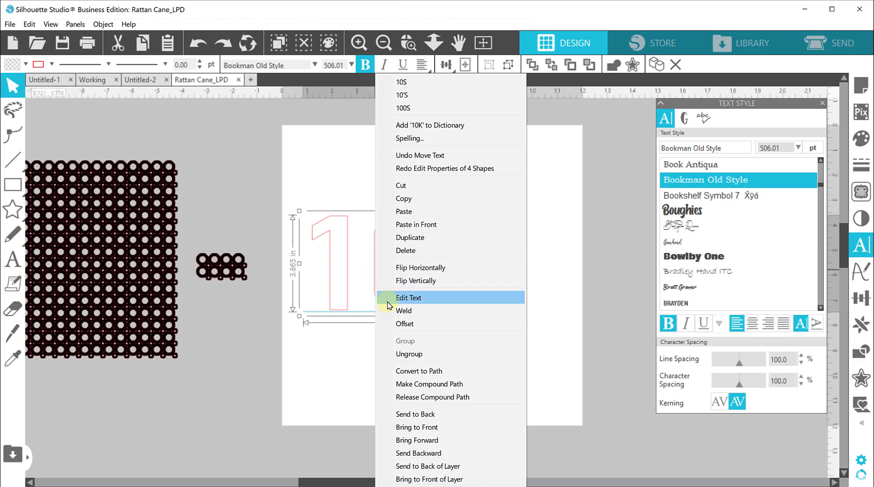
left_click(409, 376)
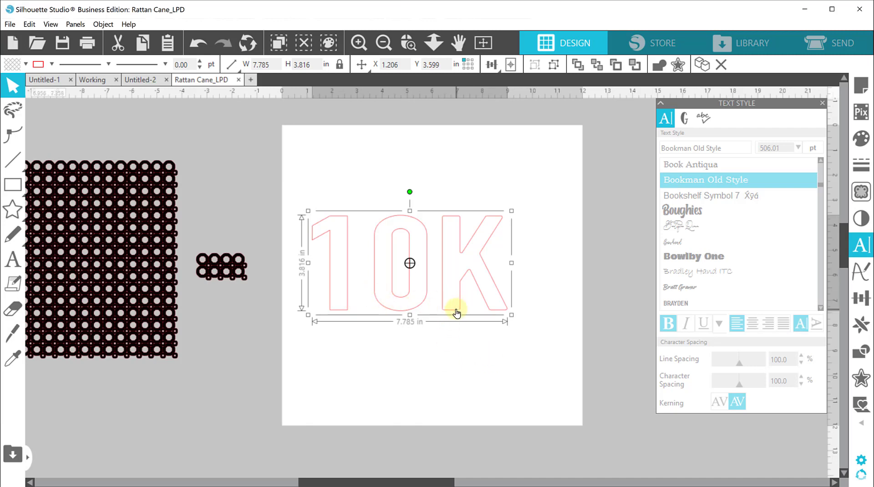
right_click(457, 313)
left_click(481, 355)
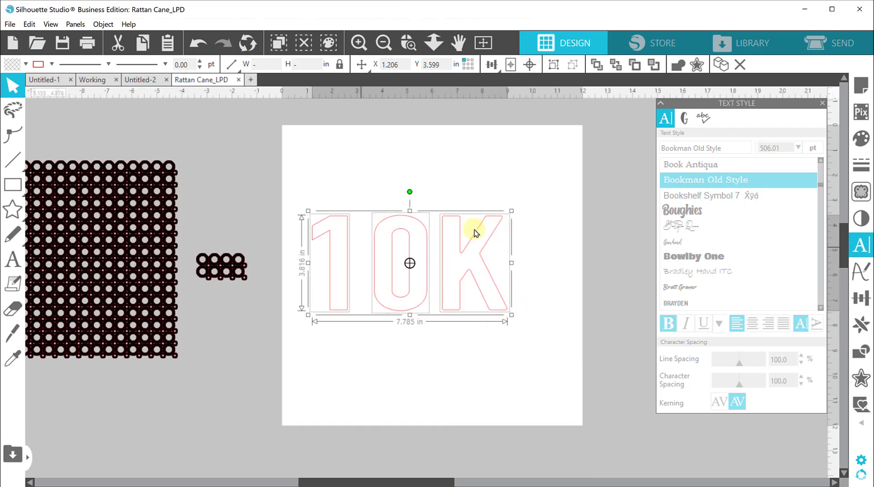
Select all three 10K characters and group them for resizing together
left_click(537, 185)
left_click_drag(304, 175, 546, 366)
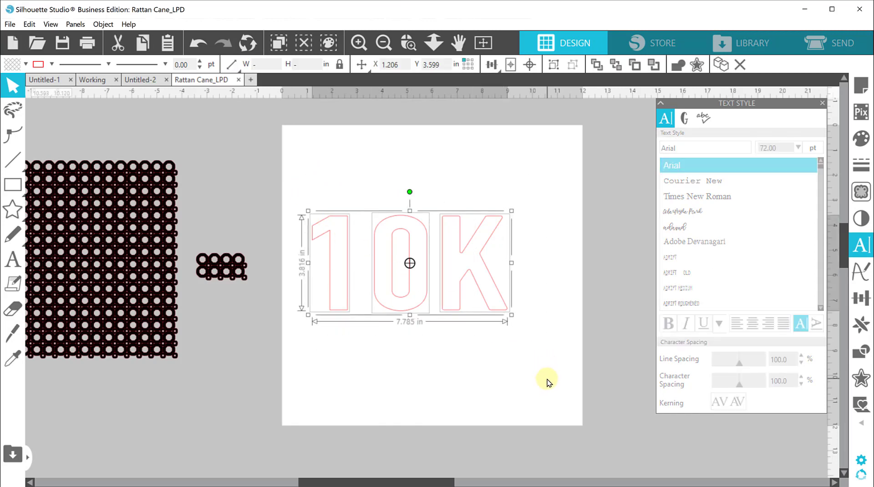
right_click(415, 217)
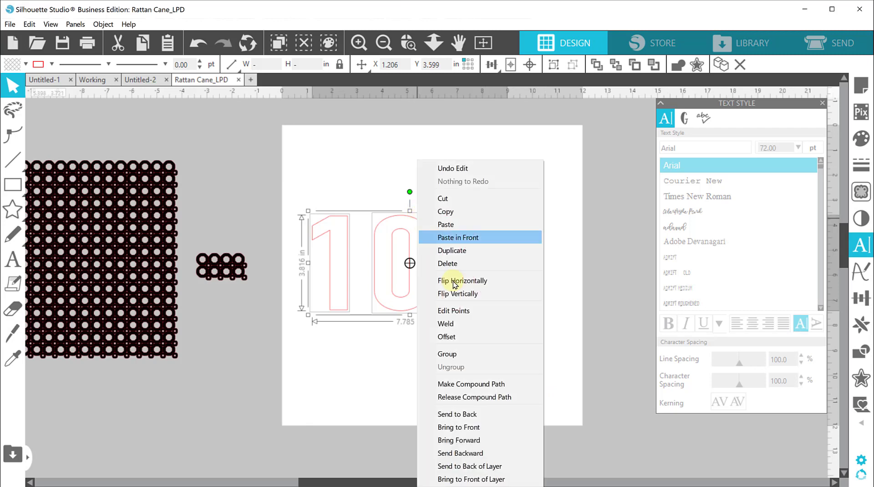
left_click(466, 356)
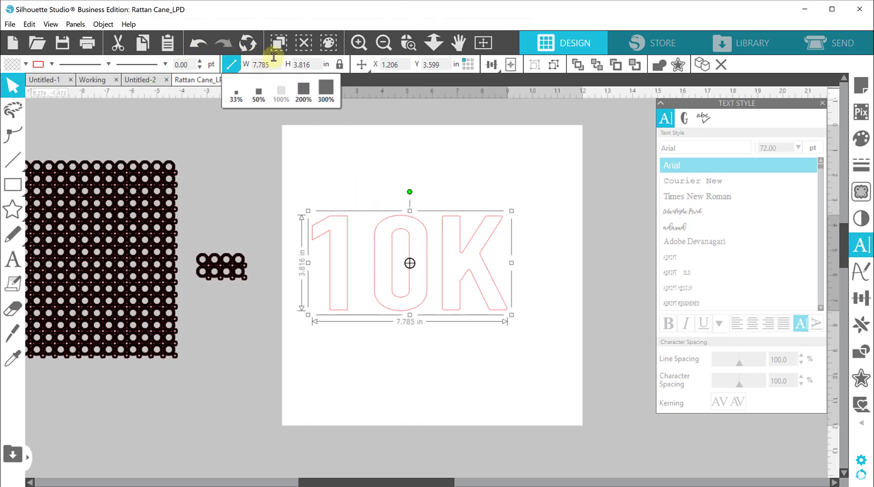
Set the 10K group's height to 10 in and shift it right, clear of the rattan patterns
mouse_move(367, 69)
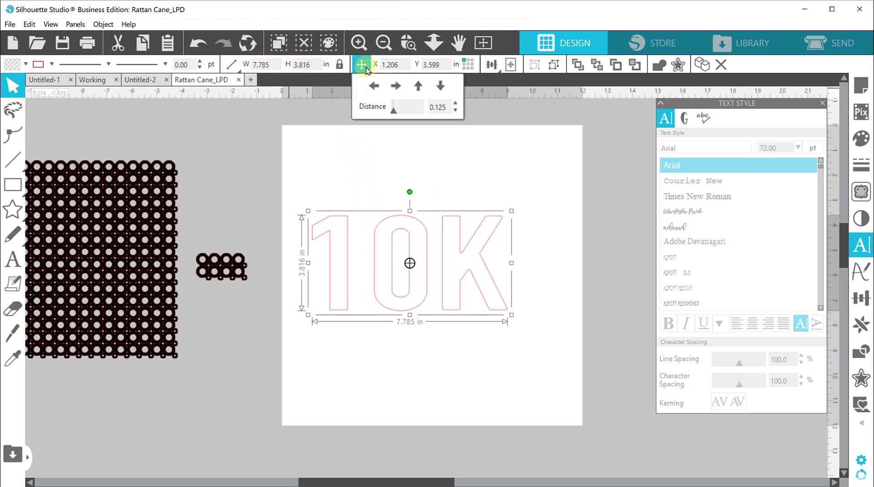
left_click(318, 66)
type("1")
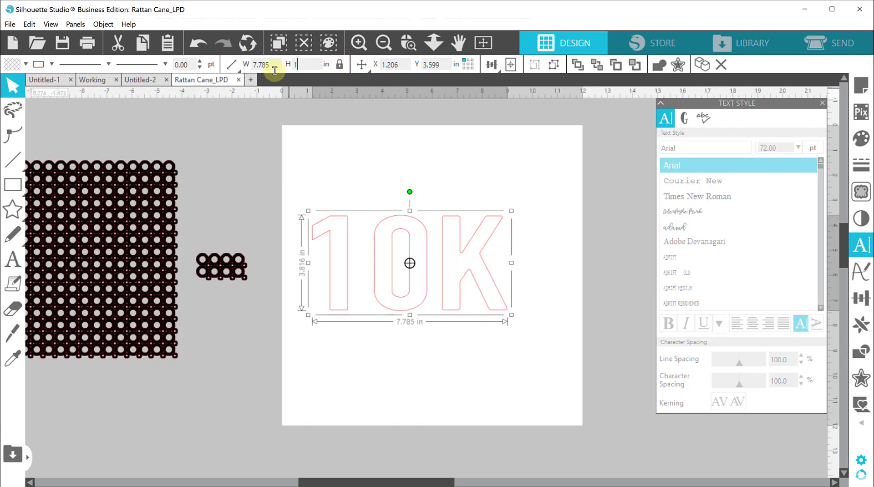
type("0")
key("Return")
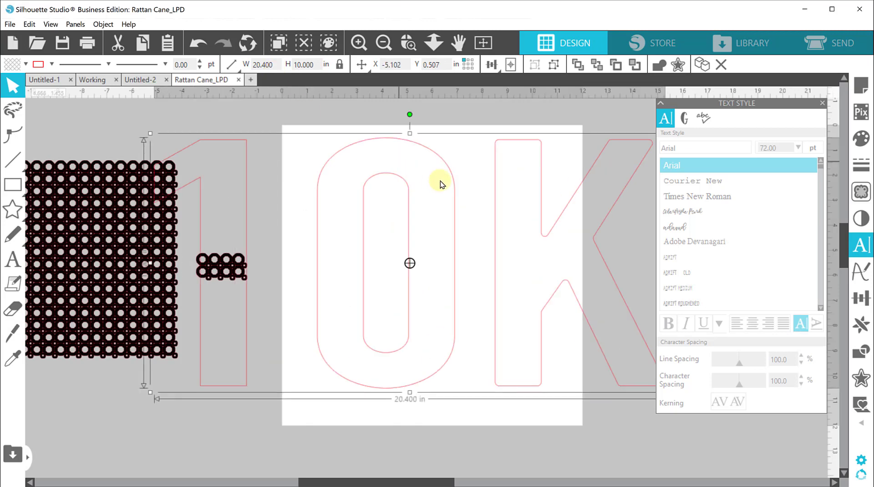
left_click_drag(405, 196, 520, 192)
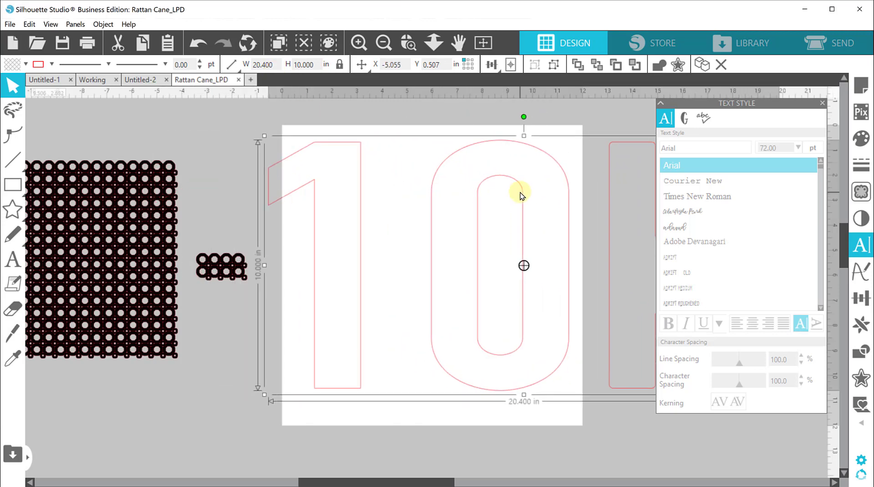
Ungroup the enlarged 10K characters and clear the selection
right_click(522, 187)
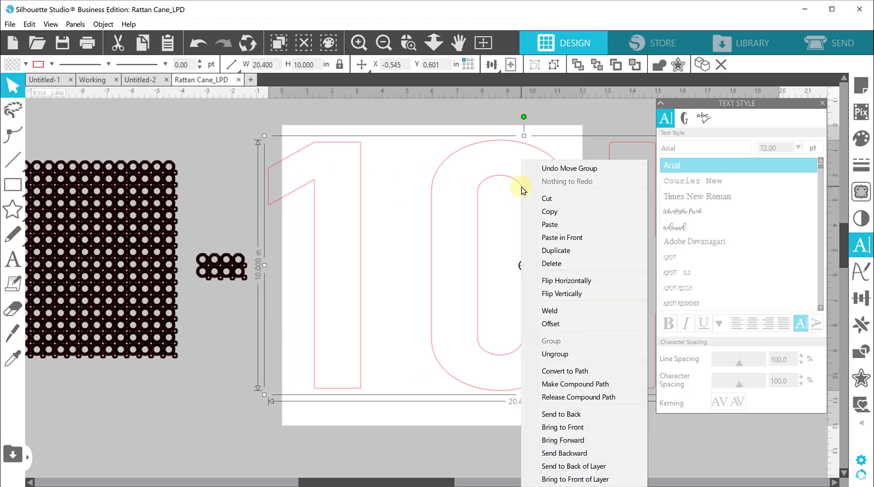
left_click(415, 197)
left_click(481, 189)
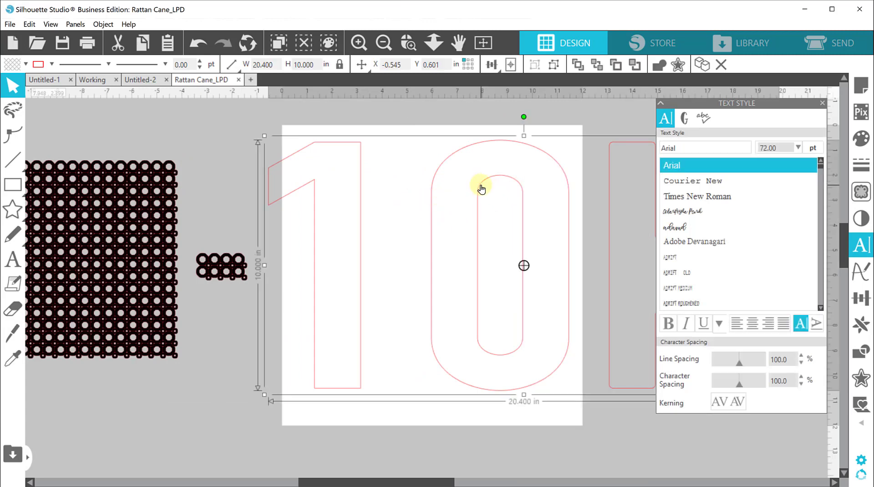
right_click(482, 189)
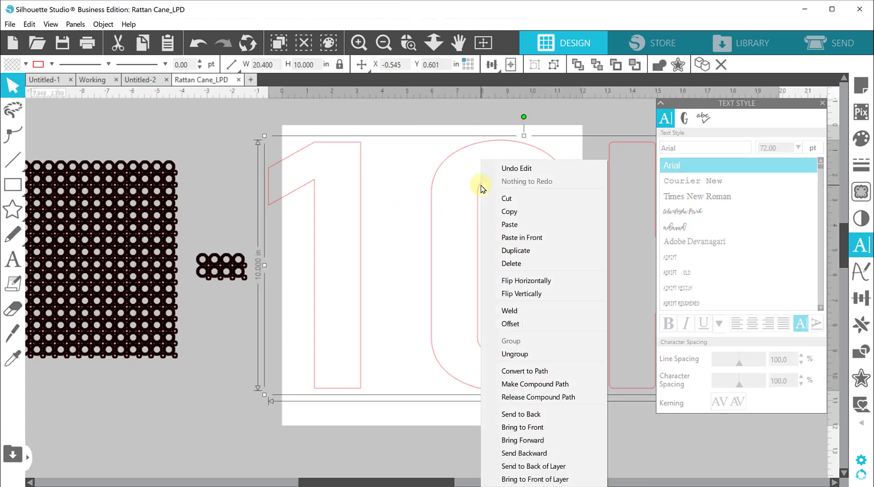
left_click(517, 354)
left_click(579, 295)
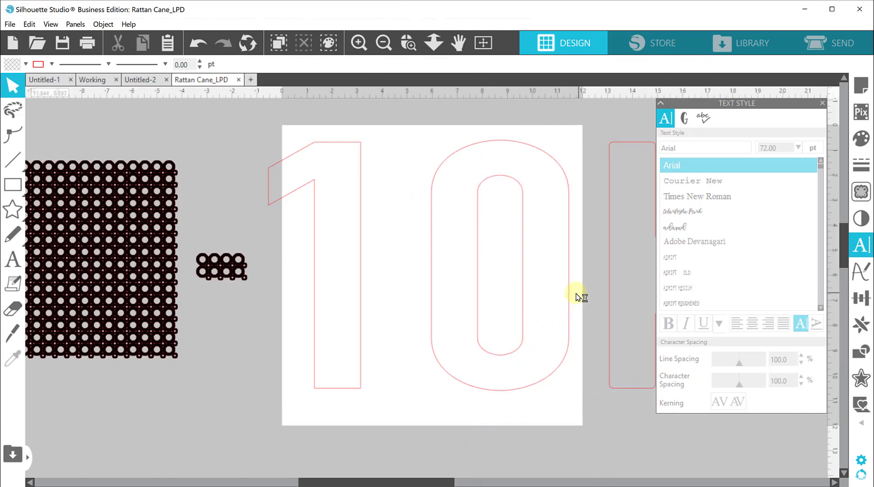
Move the 0 and K farther right, then place the 1 around the middle of the page
left_click_drag(529, 300, 466, 303)
left_click_drag(609, 279, 502, 274)
left_click(522, 285)
left_click_drag(392, 109, 691, 287)
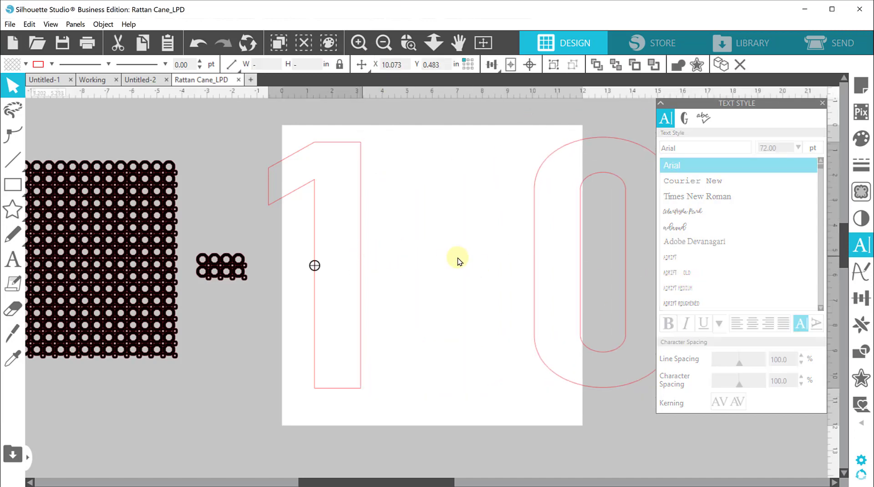
left_click_drag(315, 265, 409, 265)
Create an internal offset of the 1 with a distance of 0.250 in and square corners
left_click(365, 48)
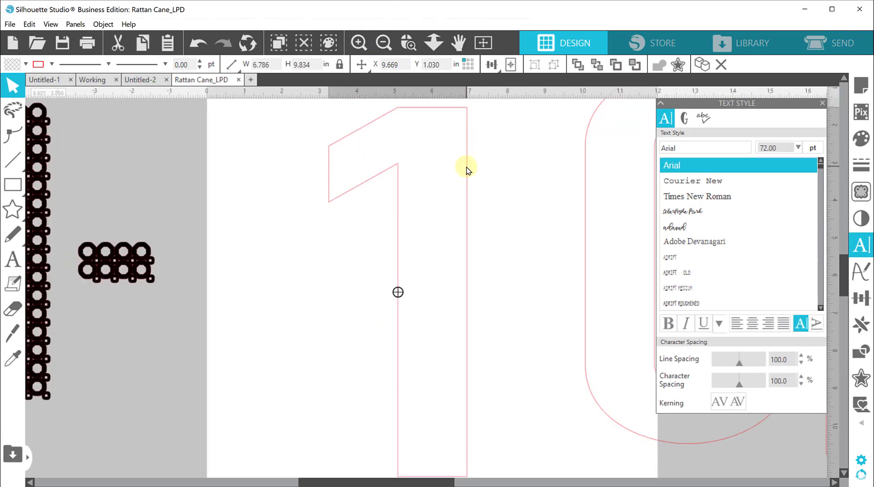
left_click(384, 48)
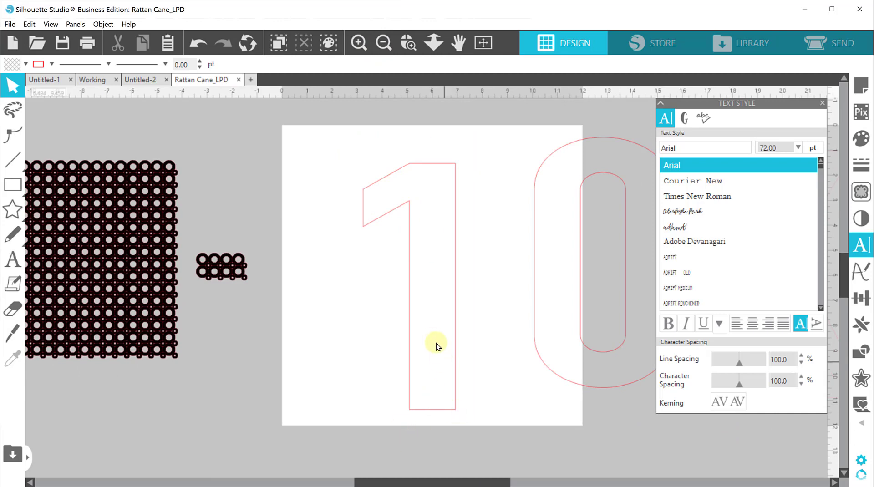
left_click(409, 309)
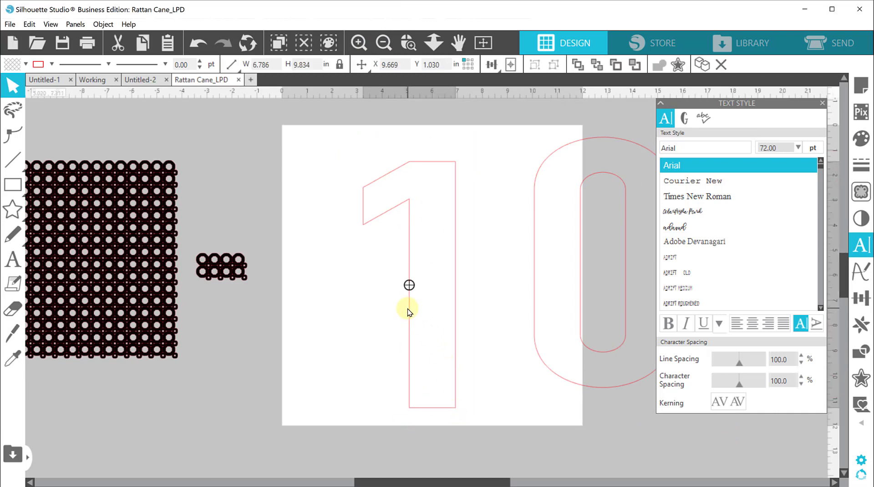
left_click(860, 378)
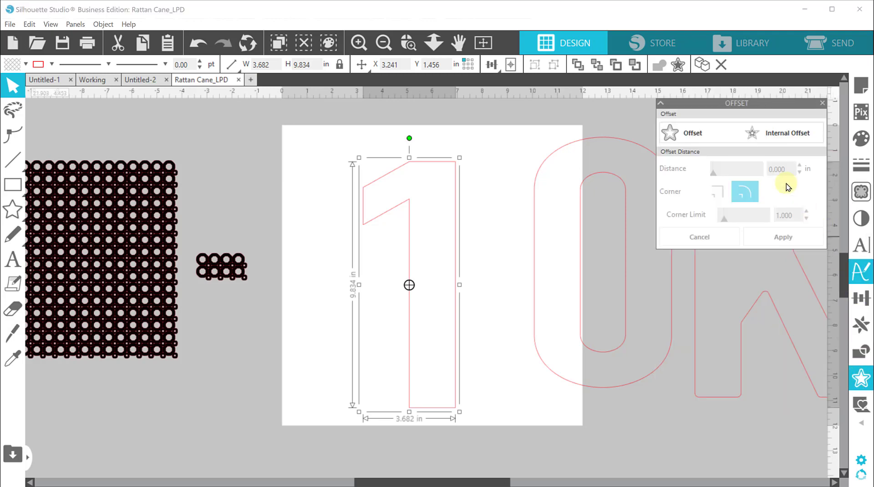
left_click(772, 132)
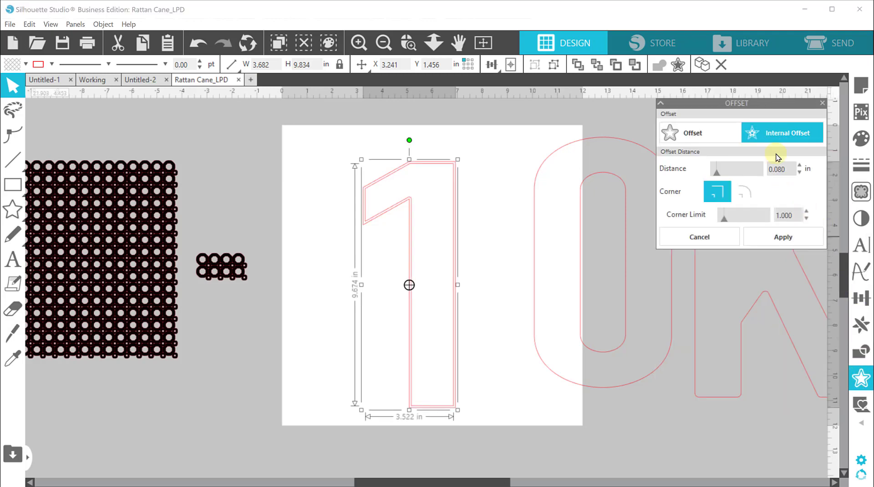
double_click(785, 171)
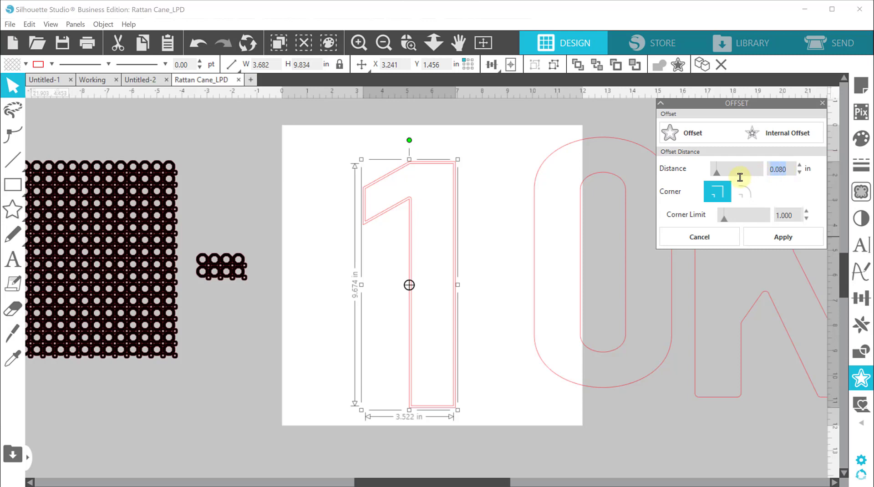
type(".2")
key("Return")
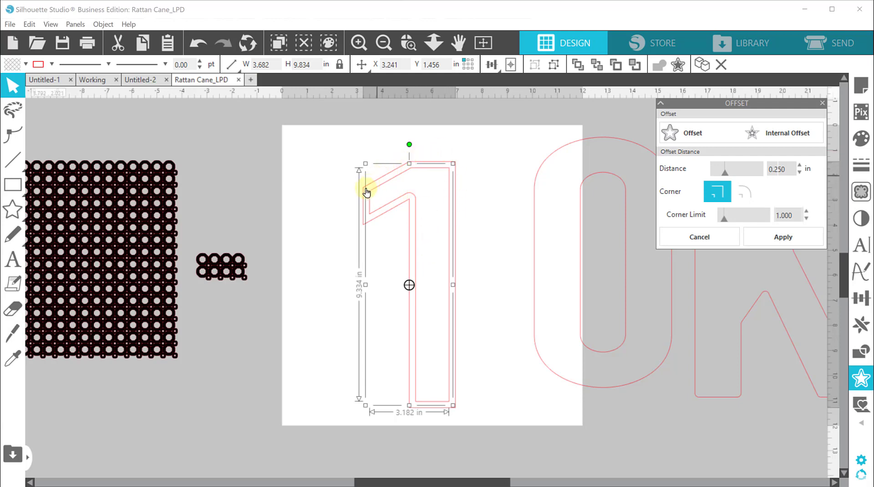
Apply the internal offset of the 1 and change the inner outline's line color to green
left_click(788, 239)
left_click(462, 137)
left_click(401, 182)
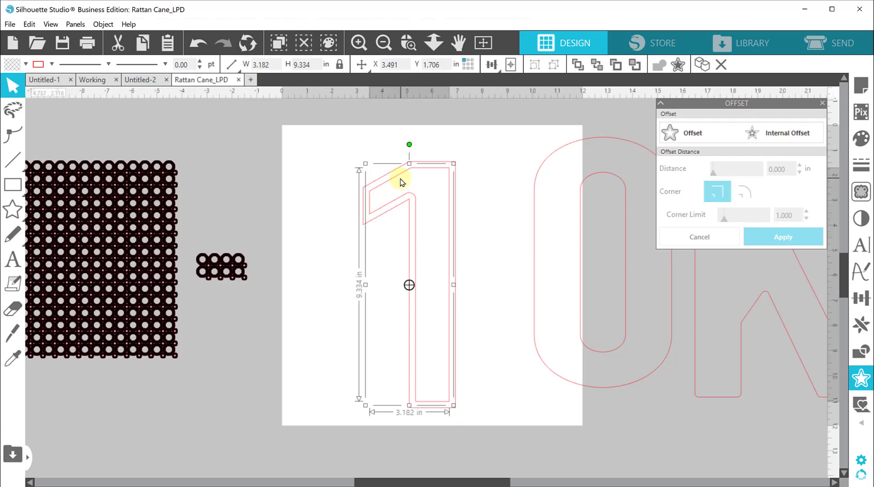
left_click(51, 66)
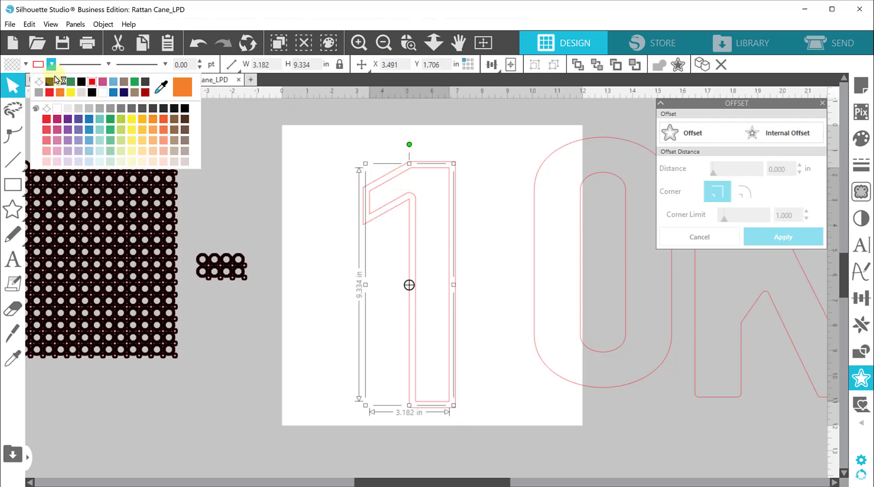
left_click(70, 82)
left_click(332, 133)
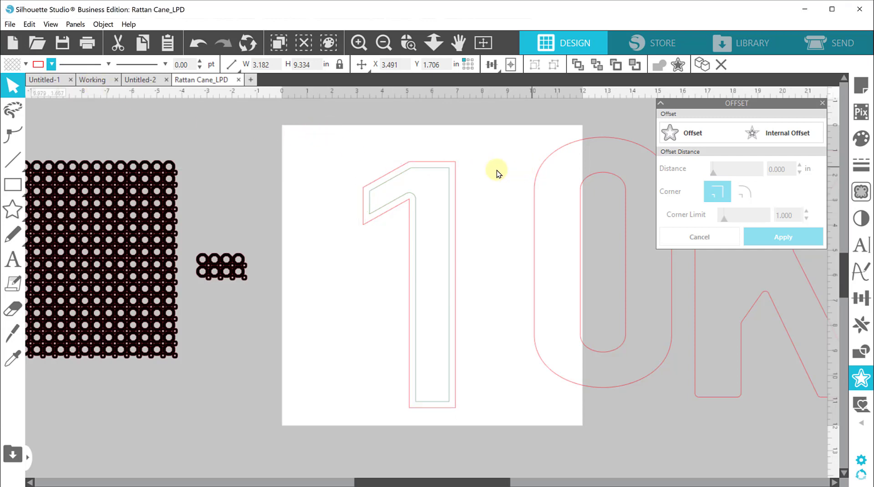
Move the large rattan pattern from beside the page onto the page, covering the upper part of the 1
left_click(383, 46)
left_click_drag(107, 166, 257, 357)
left_click_drag(239, 313, 468, 315)
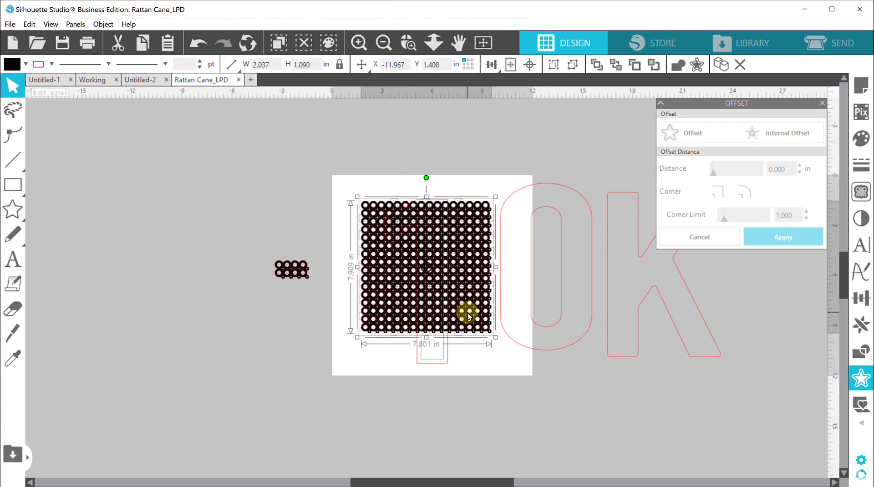
left_click(409, 42)
left_click_drag(372, 181, 536, 382)
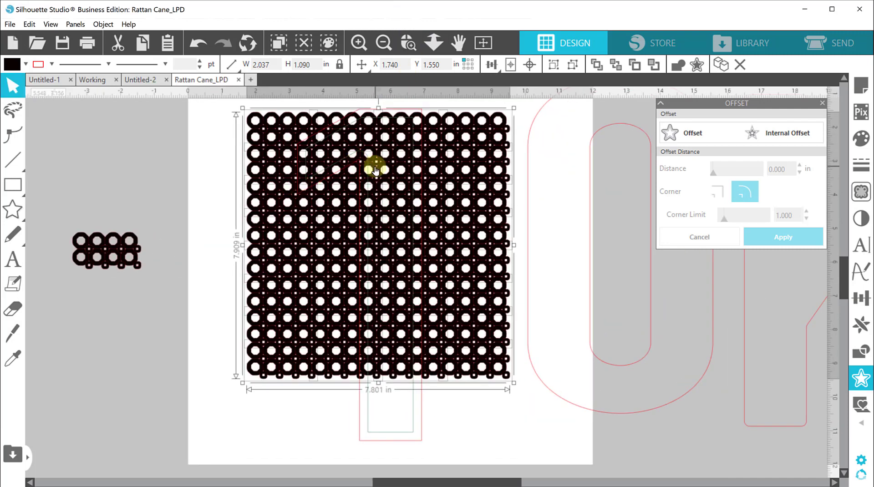
scroll(376, 170, "down", 1)
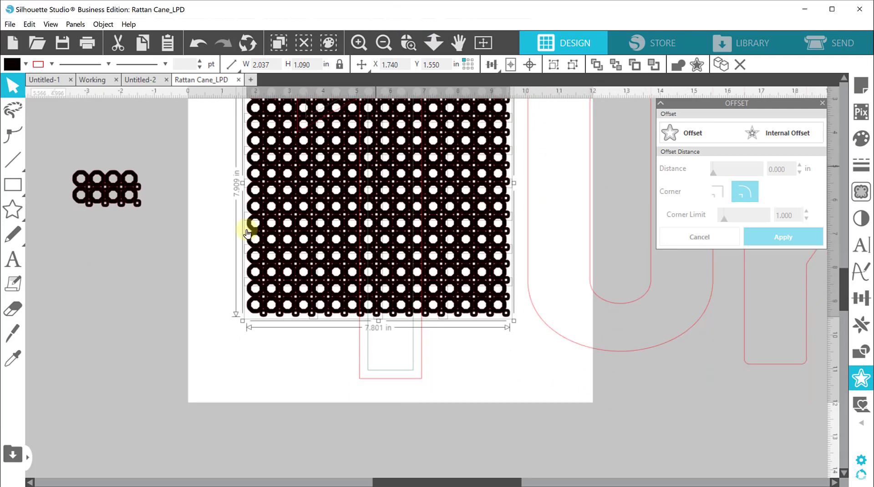
left_click(510, 351)
left_click_drag(523, 336, 258, 320)
key("Delete")
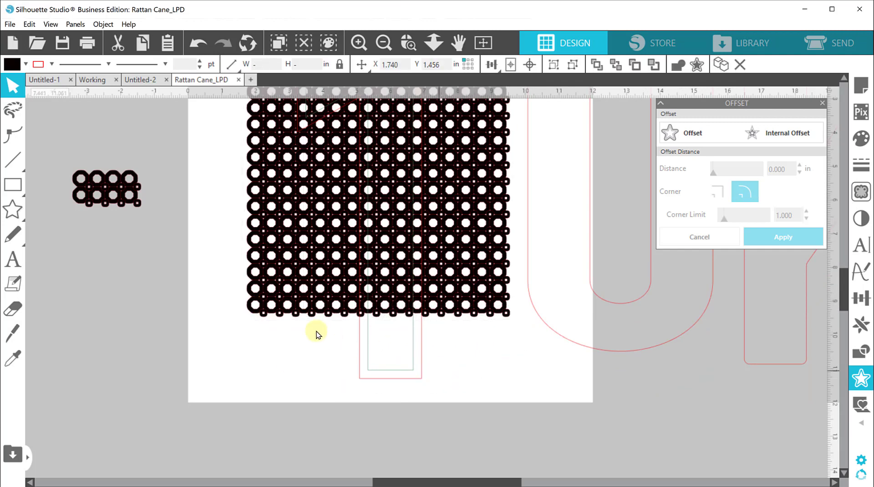
Duplicate the four tiles of the rattan pattern's bottom two-row strip directly below the pattern
left_click(280, 288)
left_click(375, 310, "shift")
left_click(415, 305, "shift")
left_click(472, 306, "shift")
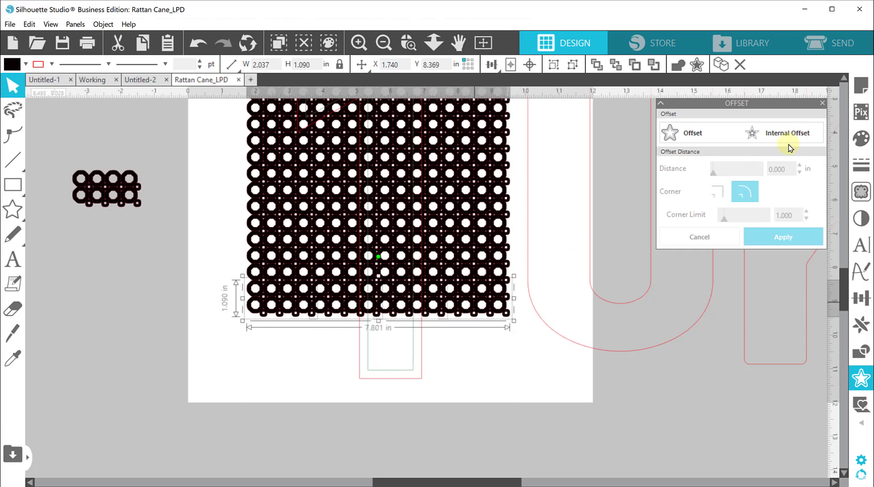
left_click(861, 298)
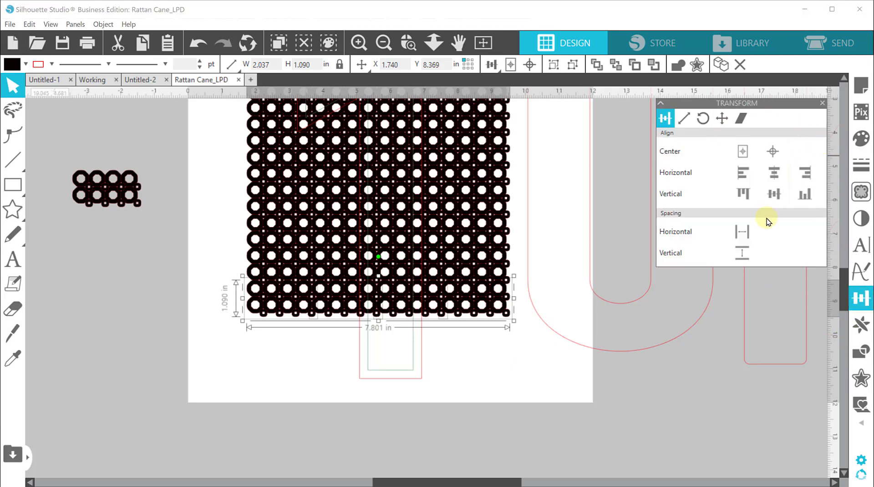
left_click(861, 324)
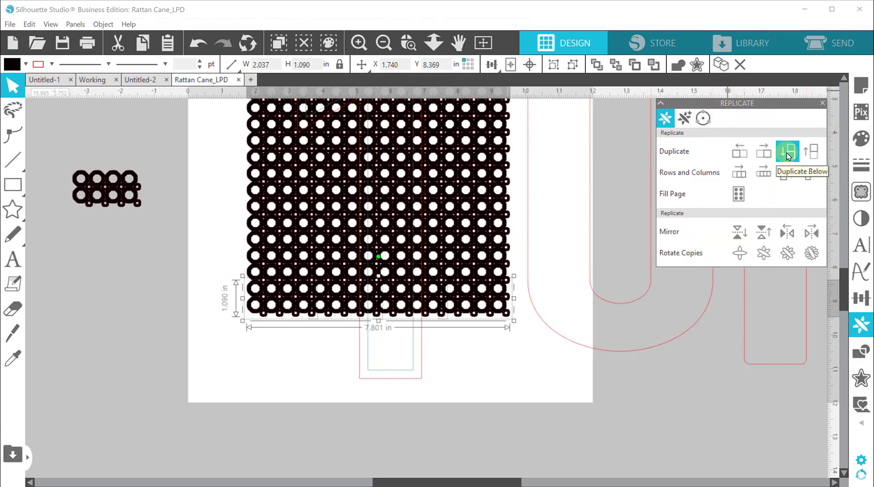
left_click(787, 152)
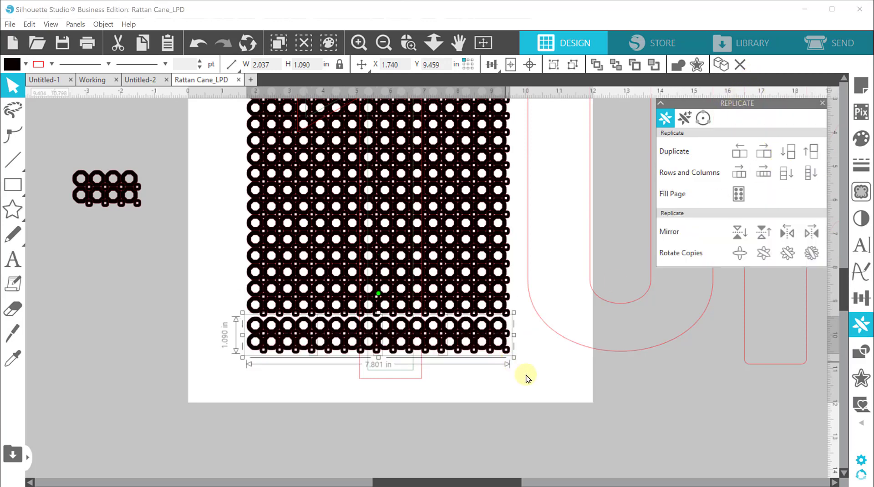
Nudge the duplicated strip up to Y 9.336 in so it overlaps the pattern's lower edge
key("Up")
key("Up")
key("Up")
key("Up")
key("Up")
key("Up")
key("Up")
key("Up")
key("Up")
key("Up")
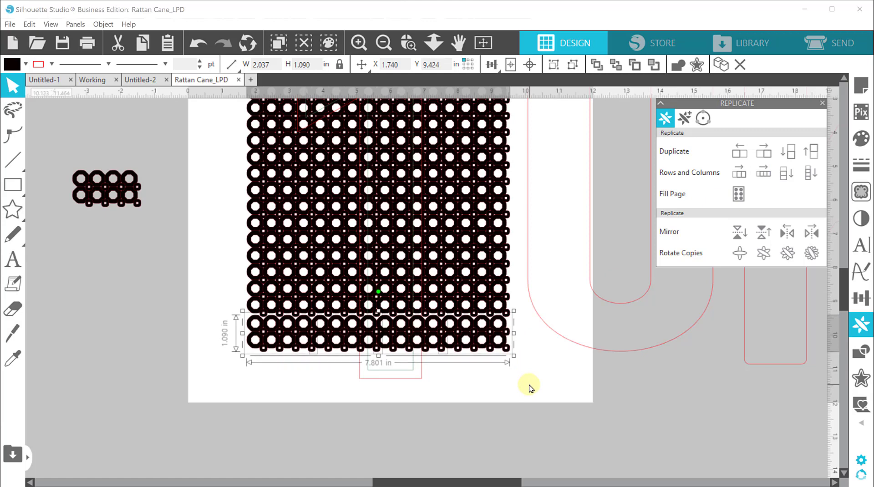
key("Up")
key("Up")
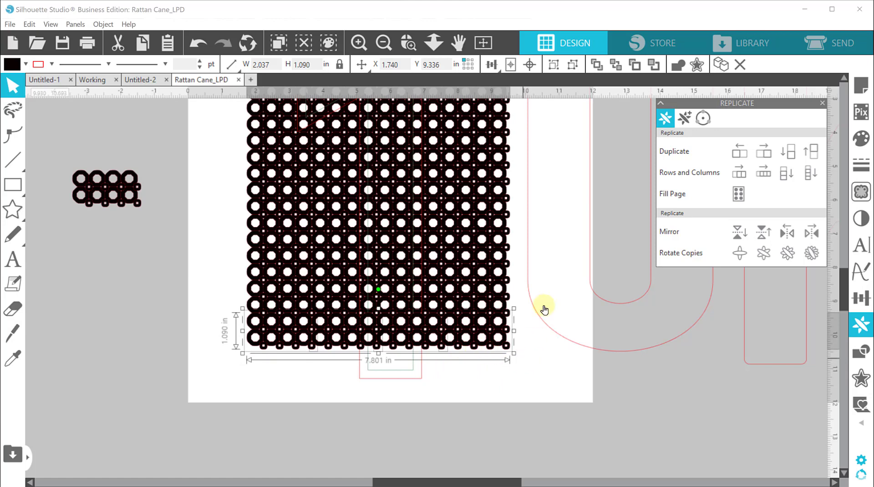
Duplicate the strip below once more and nudge the new copy up to Y 10.286 in to join the pattern
left_click(797, 161)
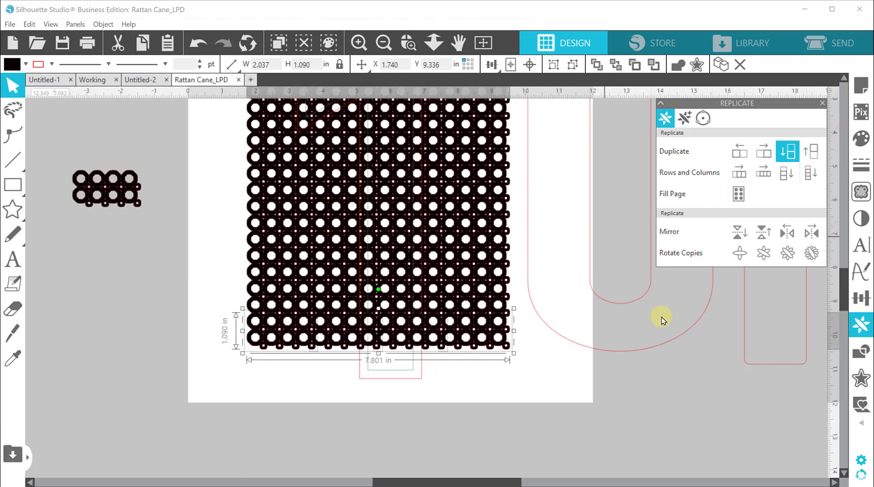
key("Up")
key("Up")
key("Up")
key("Up")
key("Up")
key("Up")
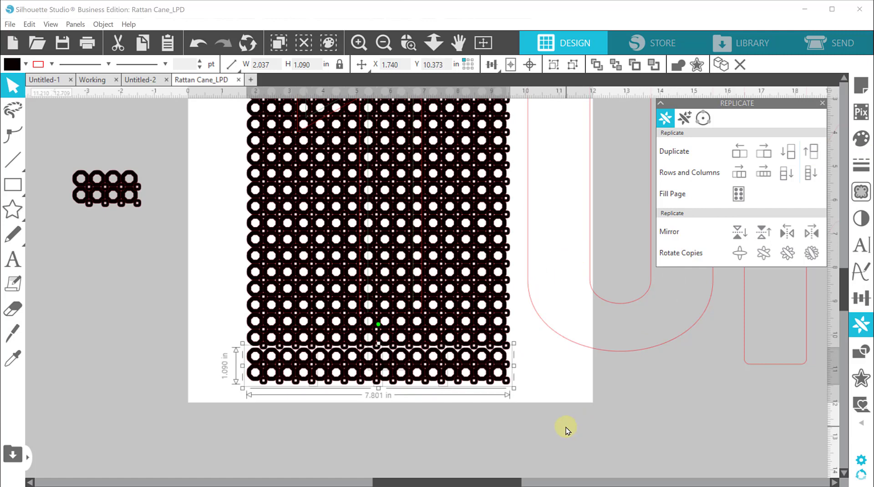
key("Up")
key("Up")
scroll(357, 238, "up", 2)
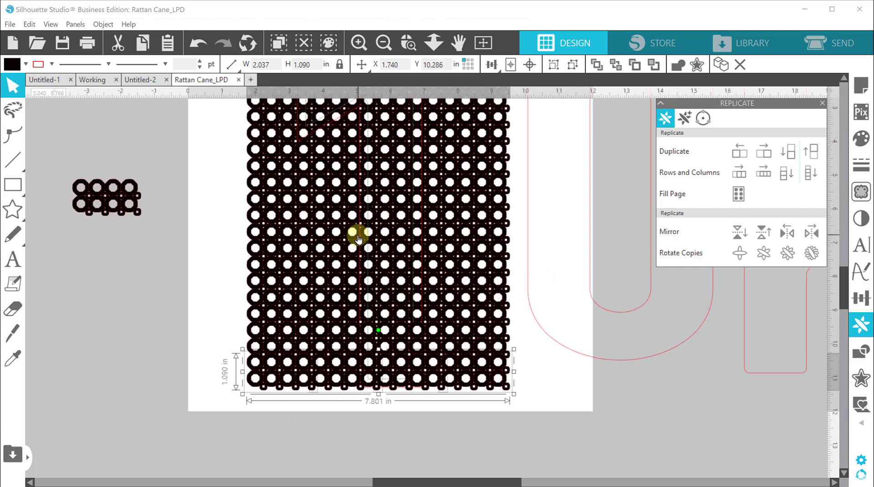
scroll(358, 238, "up", 2)
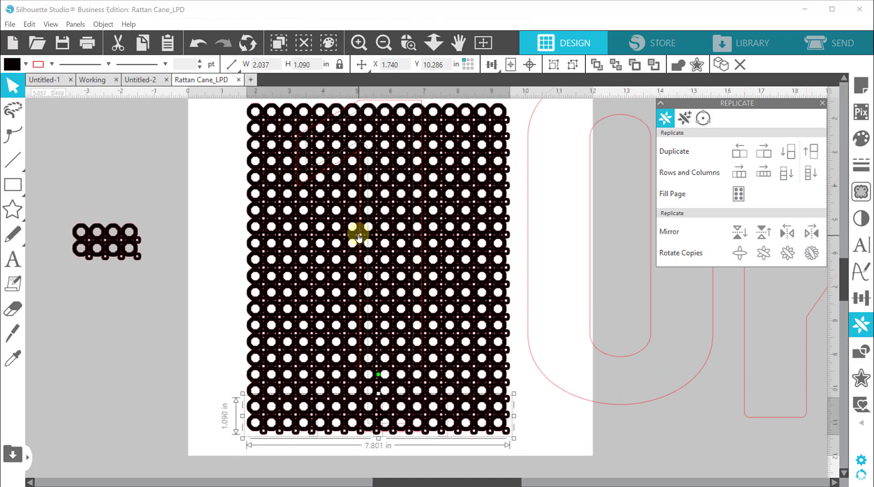
scroll(392, 42, "down", 4)
left_click(392, 42)
left_click_drag(299, 123, 325, 399)
scroll(492, 279, "up", 4)
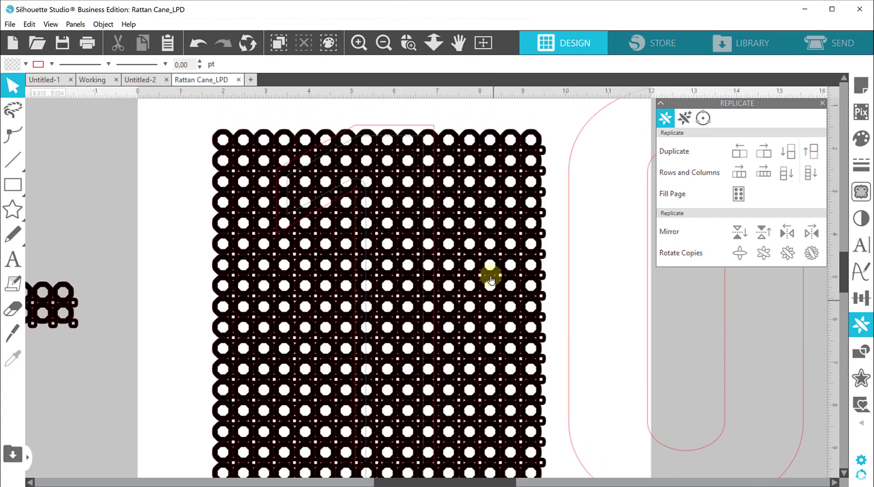
left_click(386, 139)
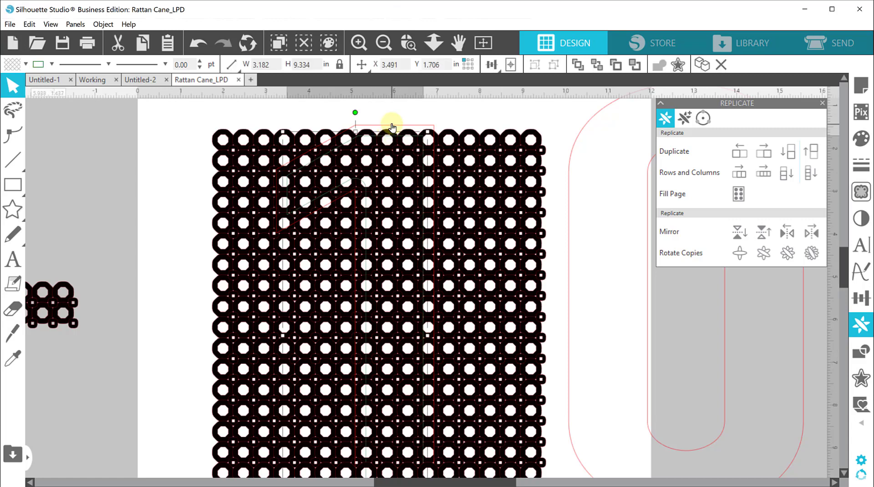
left_click(392, 126, "shift")
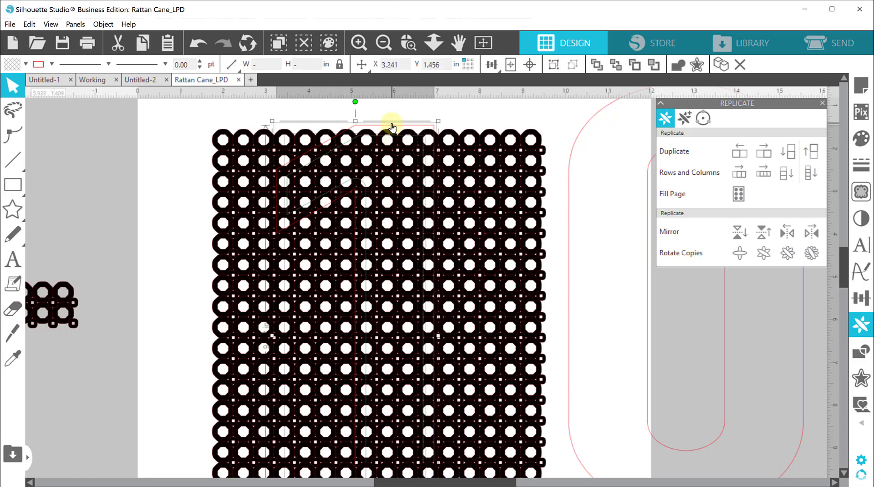
left_click(173, 126)
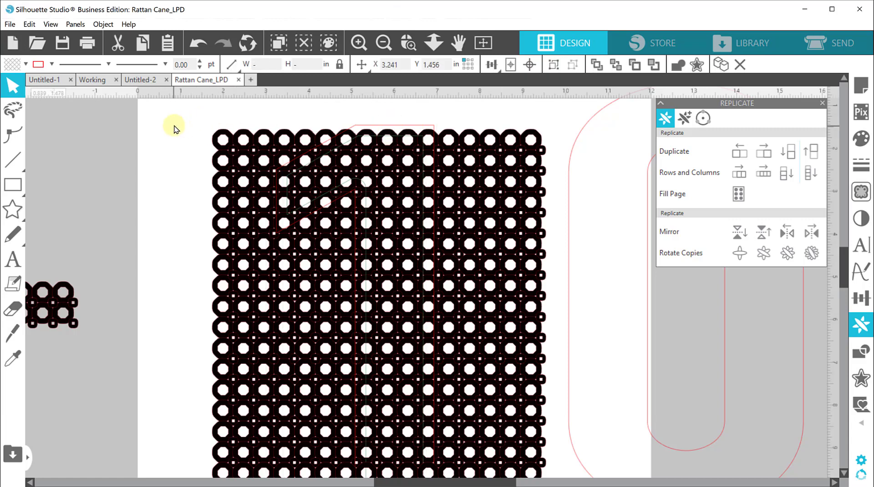
left_click(385, 42)
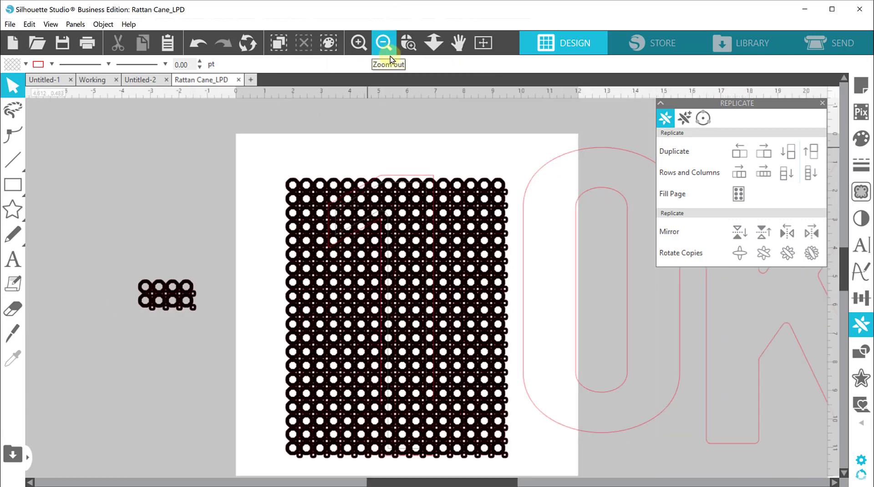
Select all the rattan tiles on the page, leaving both outlines of the 1 out of the selection
scroll(255, 155, "down", 2)
left_click_drag(265, 130, 504, 445)
left_click(409, 43)
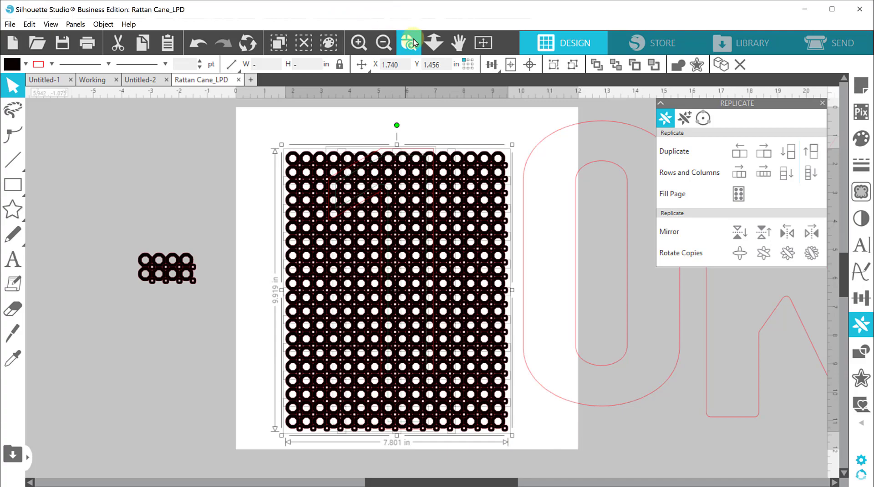
left_click(471, 223)
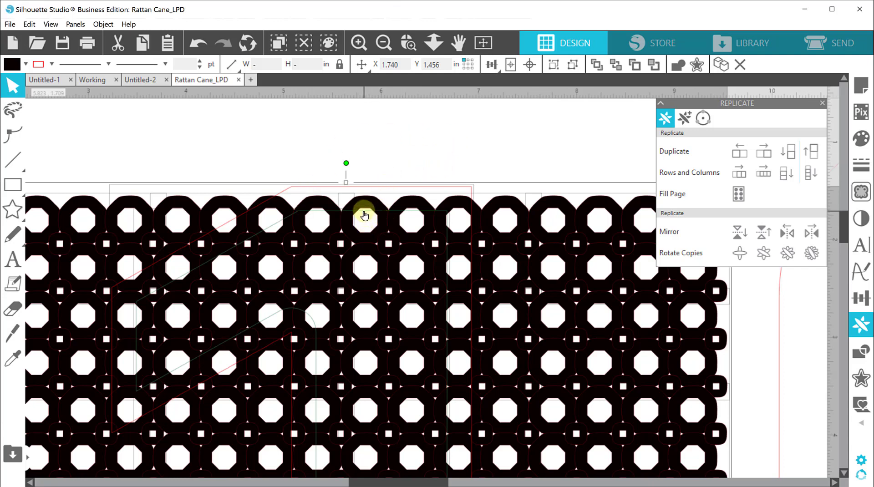
key("Down")
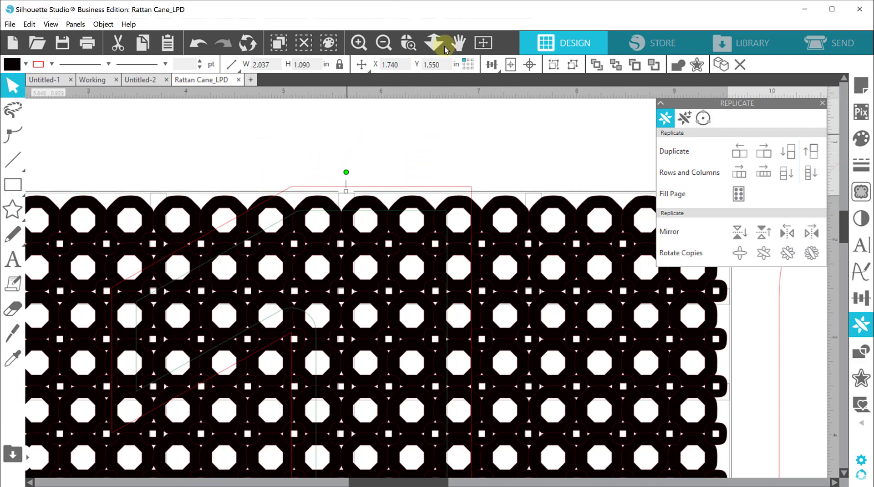
left_click(384, 45)
left_click(384, 45)
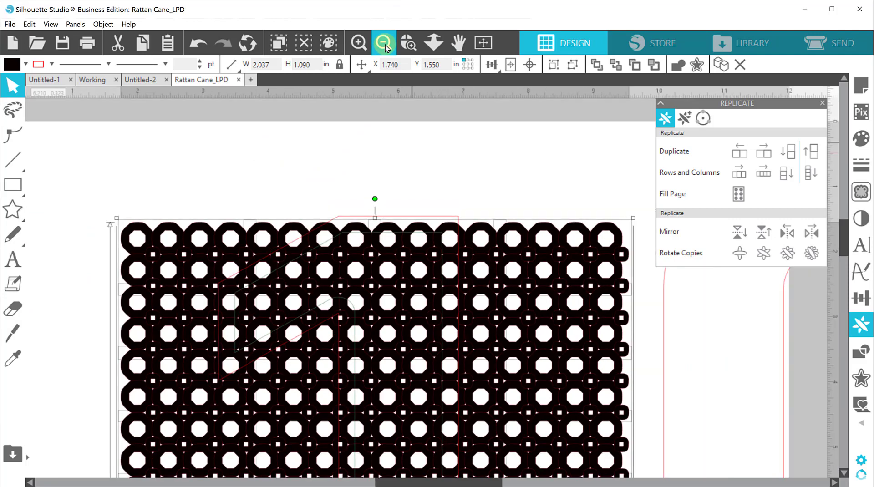
scroll(568, 267, "down", 3)
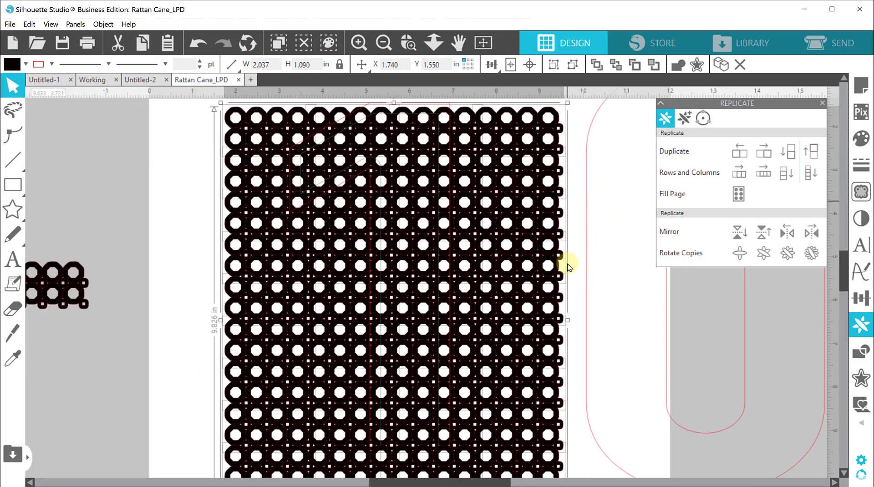
Weld the selected rattan tiles into one pattern and undo a trial move of it off the 1
left_click(684, 68)
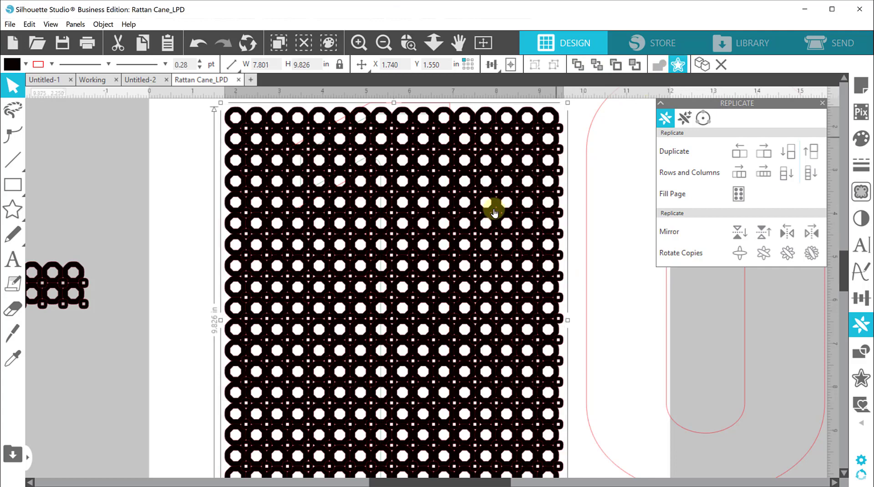
left_click_drag(517, 203, 197, 222)
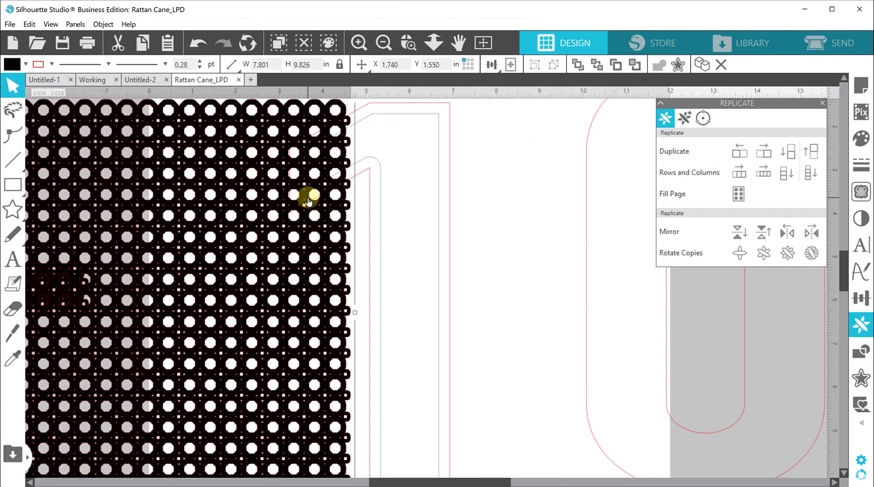
key("ctrl+z")
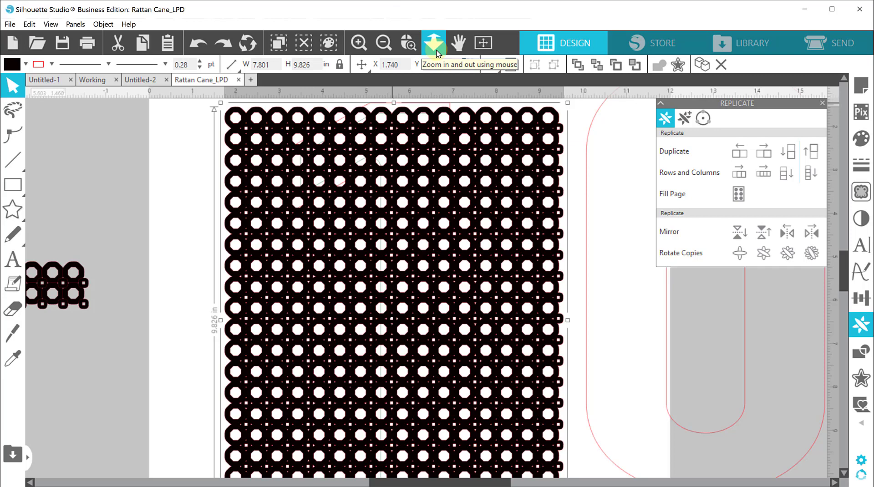
Select the inner outline of the 1 together with the welded rattan pattern and crop the pattern to that outline
left_click_drag(368, 122, 294, 128)
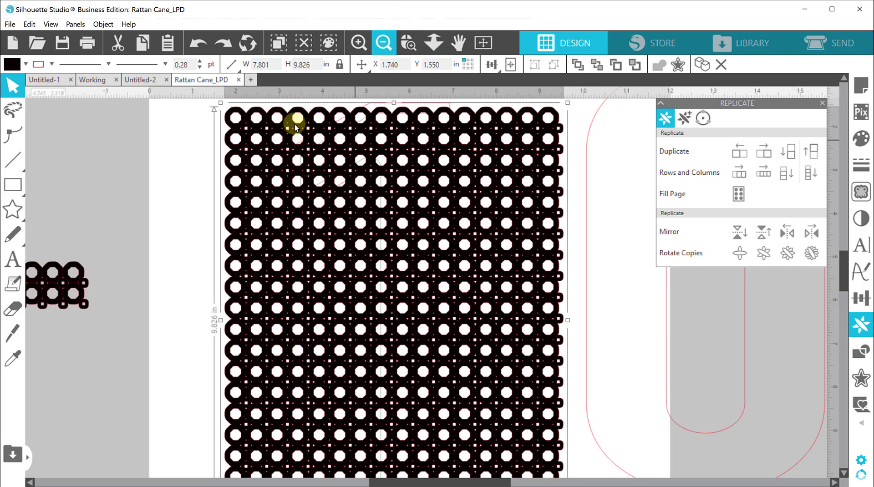
left_click(412, 50)
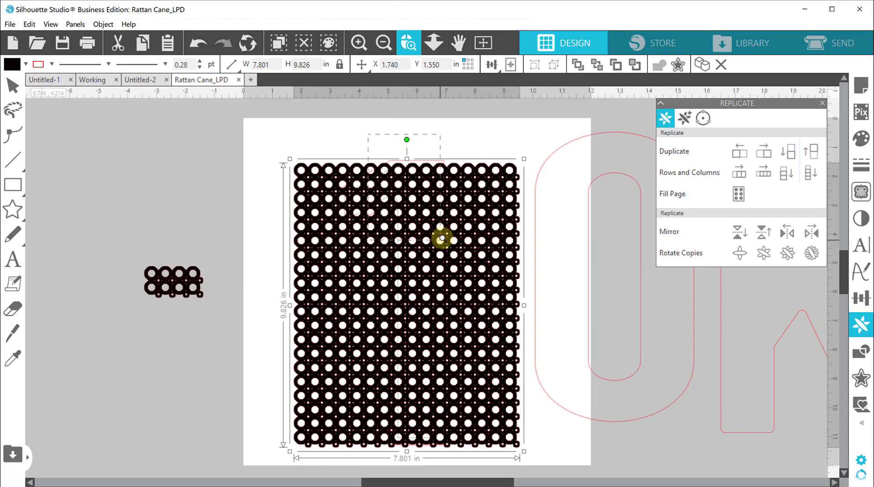
left_click_drag(442, 240, 527, 161)
left_click(446, 150)
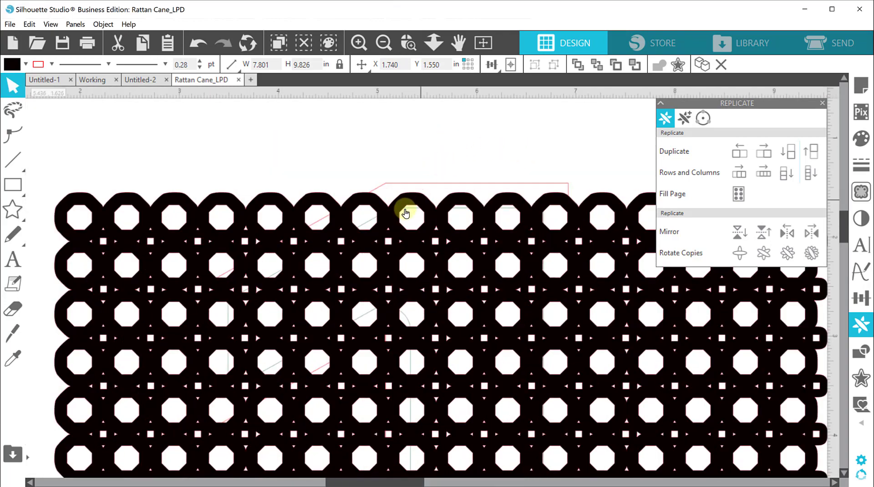
left_click(369, 225)
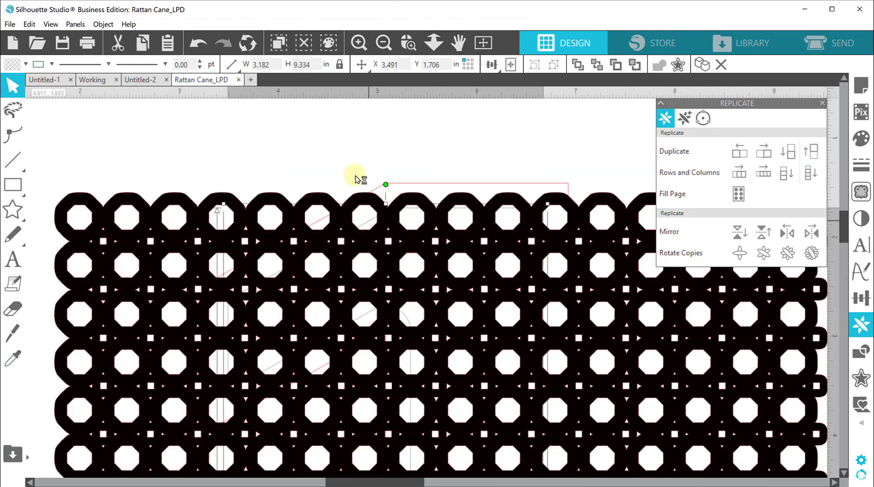
left_click(367, 226)
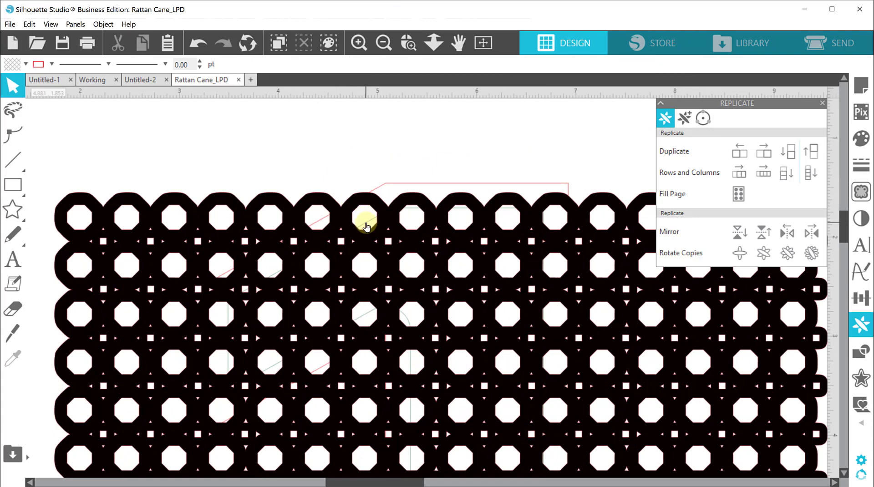
left_click(366, 224)
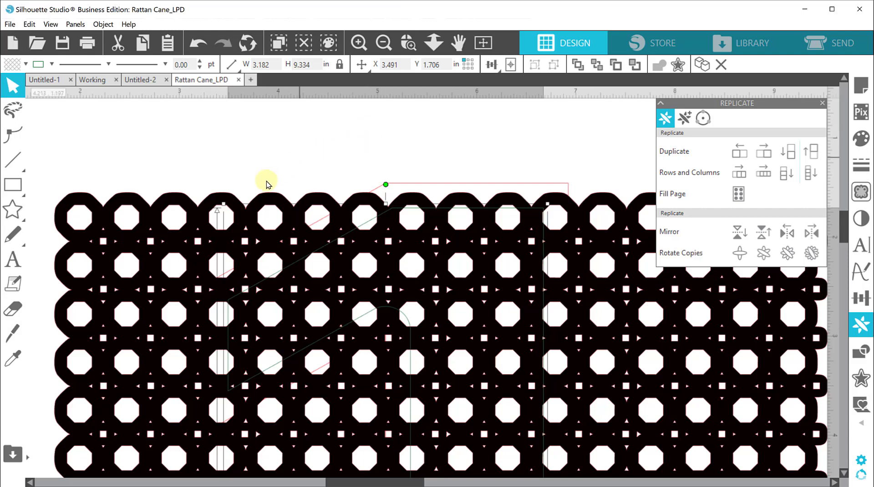
left_click(168, 201)
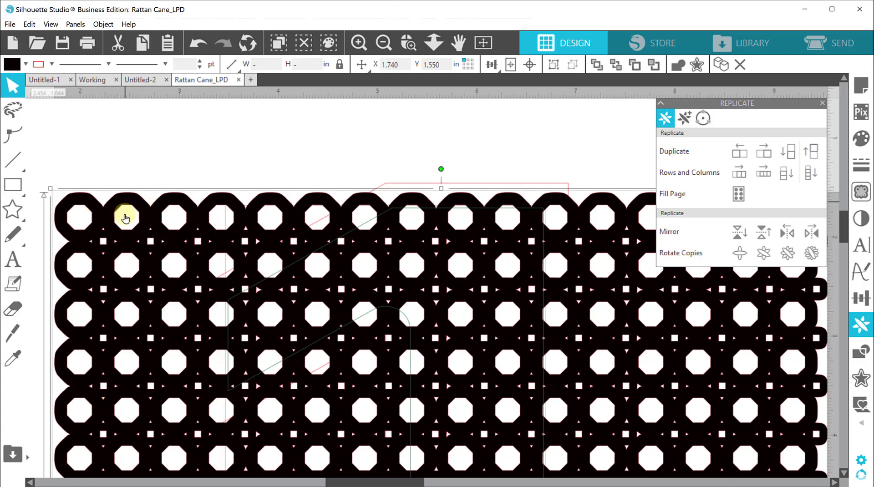
left_click(861, 352)
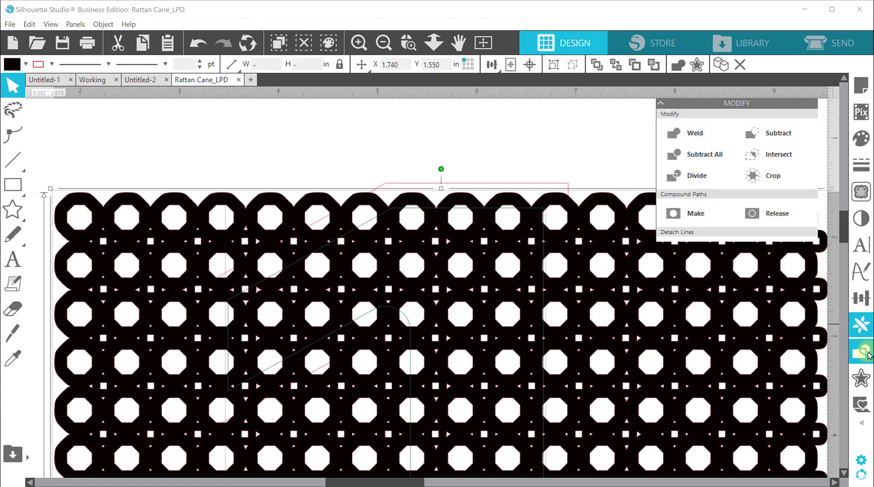
left_click(779, 179)
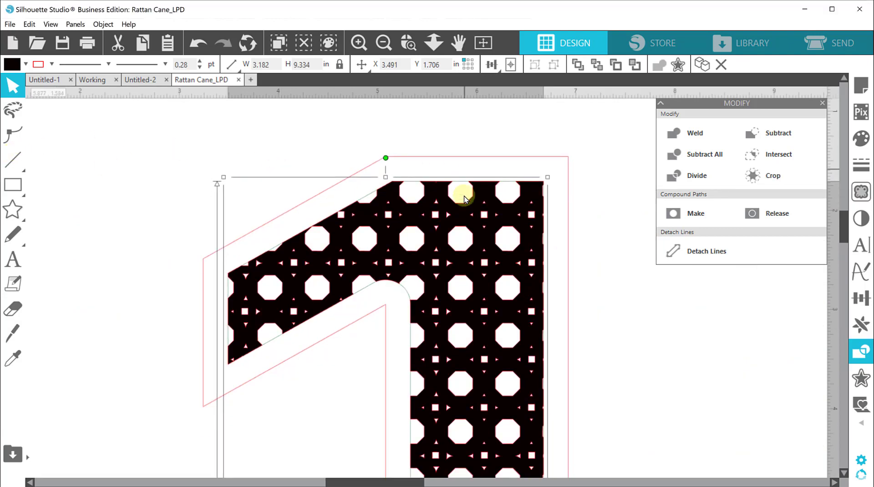
Check the cropped pattern along the stem of the 1 and undo the crop
scroll(464, 199, "down", 10)
left_click(385, 43)
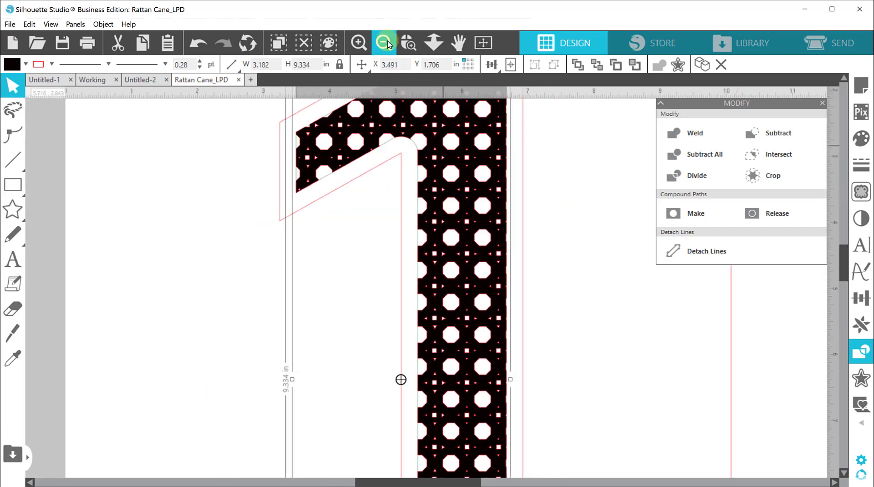
left_click(386, 43)
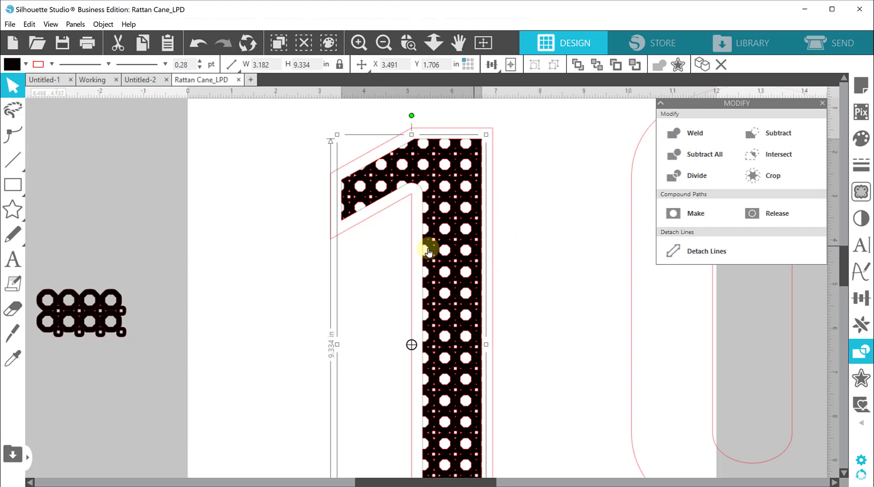
key("i")
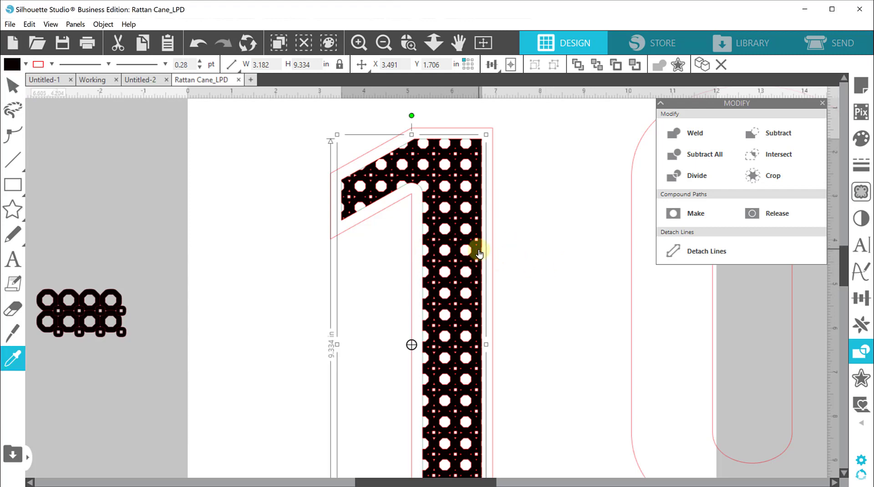
scroll(480, 254, "up", 5)
left_click(483, 246)
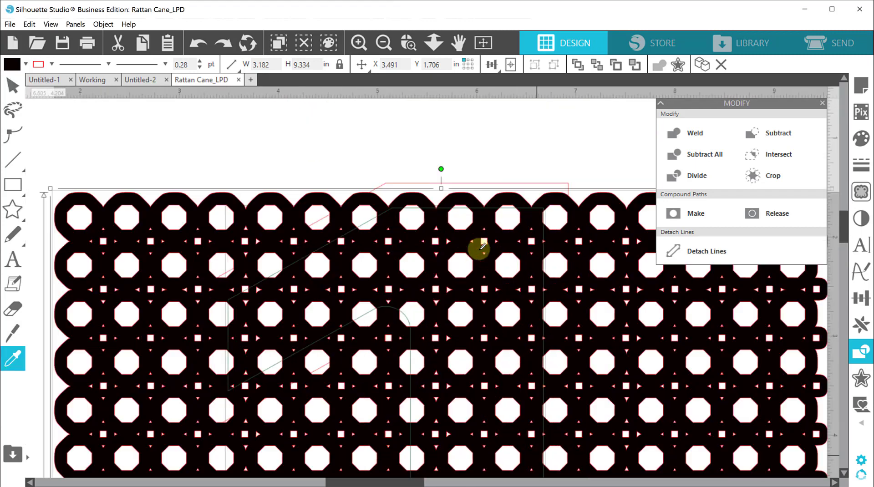
key("ctrl+a")
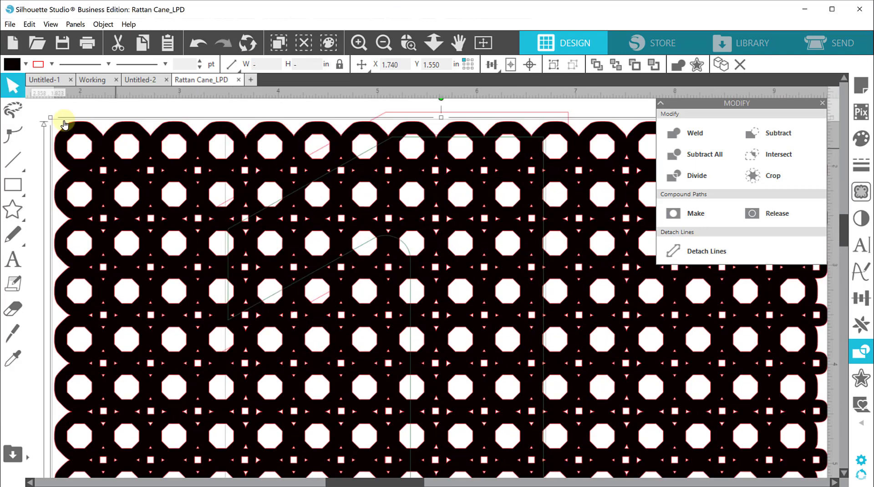
Select only the welded rattan pattern and nudge it sideways over the 1 to X 1.889 in
left_click(220, 139)
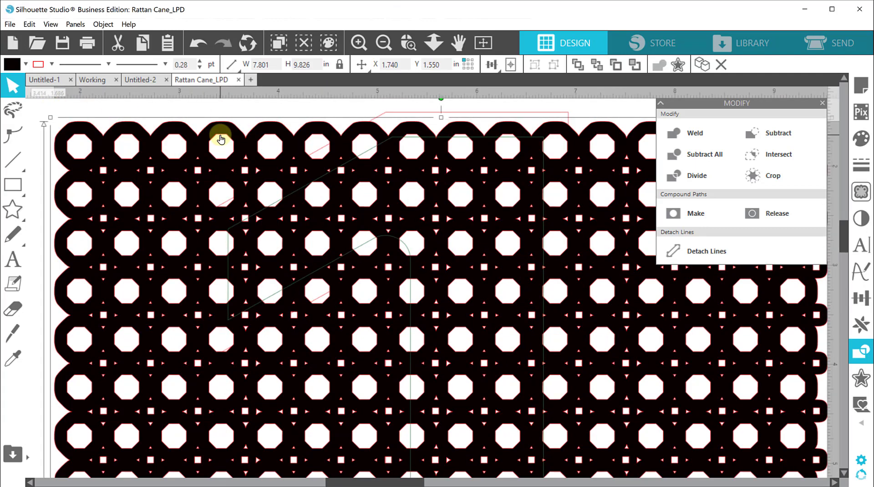
key("Right")
key("Right")
key("Right")
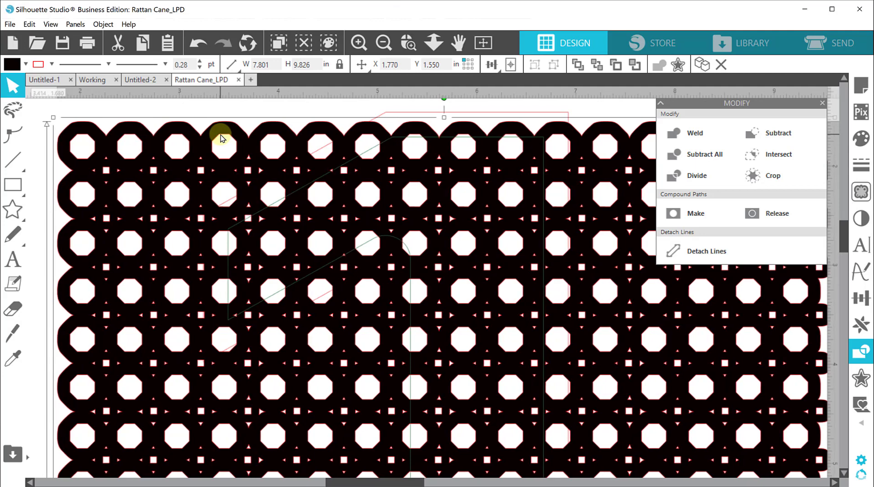
key("Right")
key("Right")
key("Right")
key("Right")
key("Right")
key("Right")
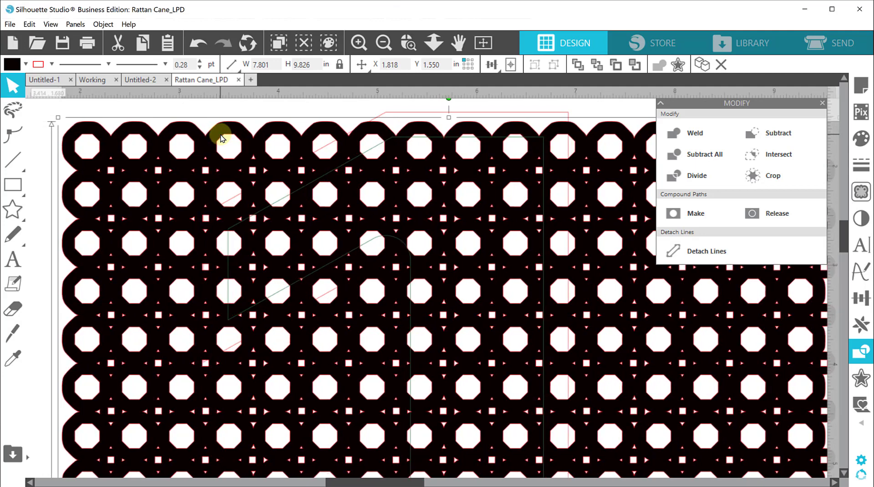
key("Right")
key("Right")
key("Right")
key("Right")
key("Right")
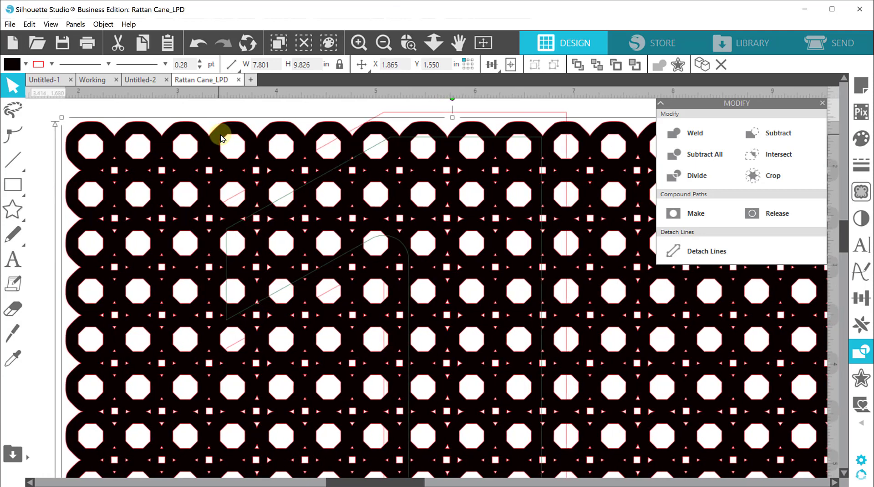
key("Right")
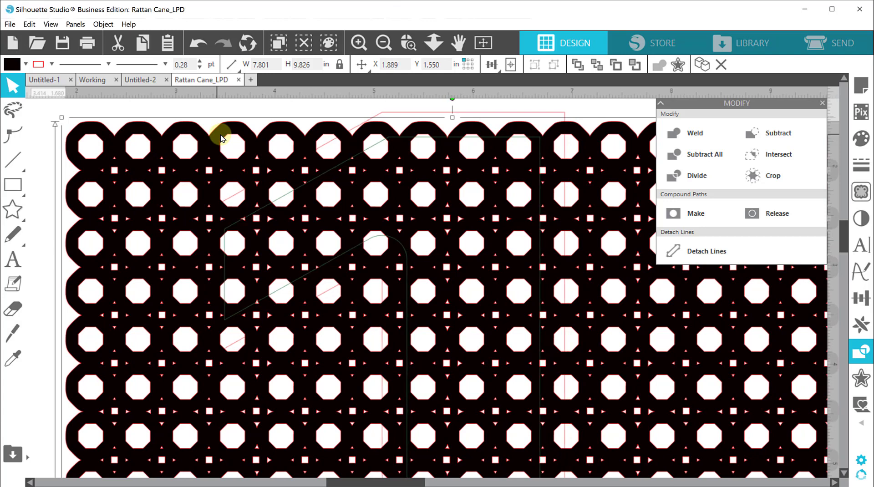
Add the inner outline of the 1 to the selection, crop the rattan pattern to it and clear the selection
left_click(375, 148, "shift")
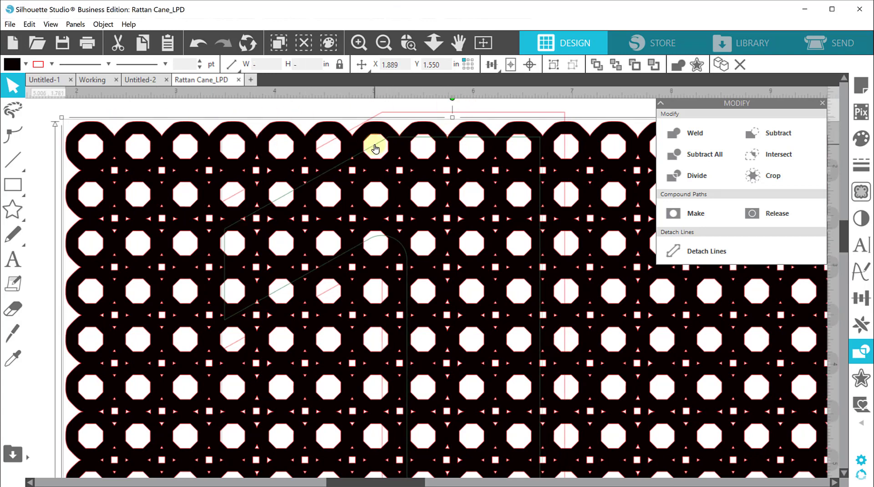
left_click(771, 176)
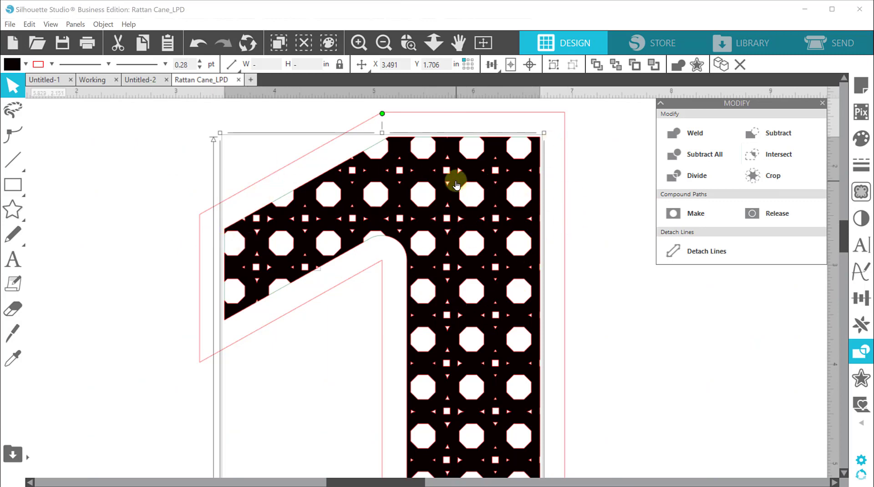
scroll(498, 278, "down", 3)
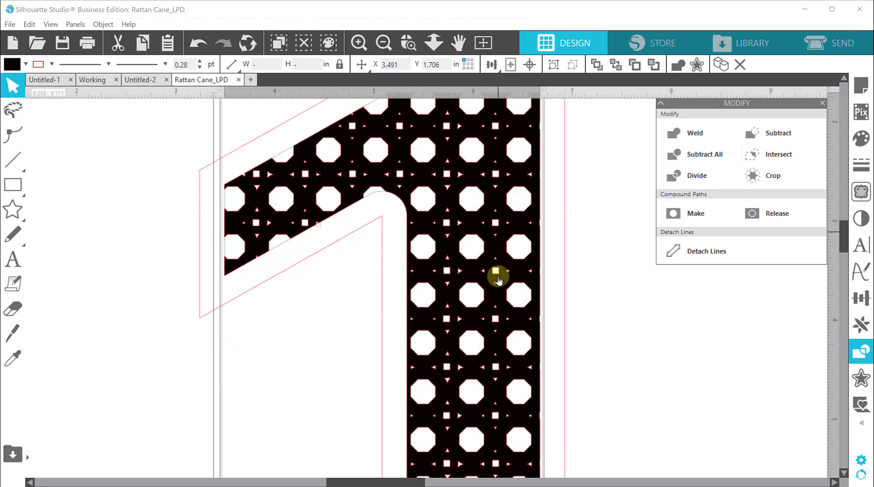
scroll(497, 279, "up", 5)
left_click(157, 159)
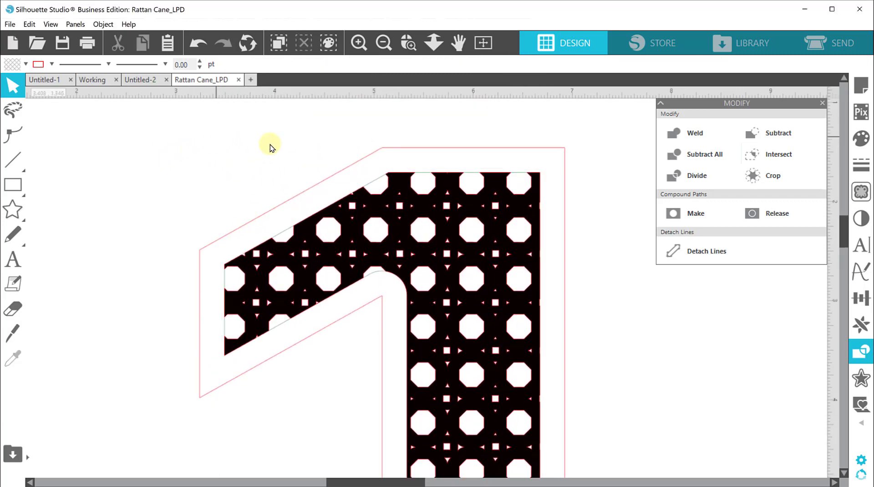
Try moving the outer outline of the 1 aside and welding it to the cropped pattern, undoing both, and clear the selection
left_click_drag(337, 173, 167, 150)
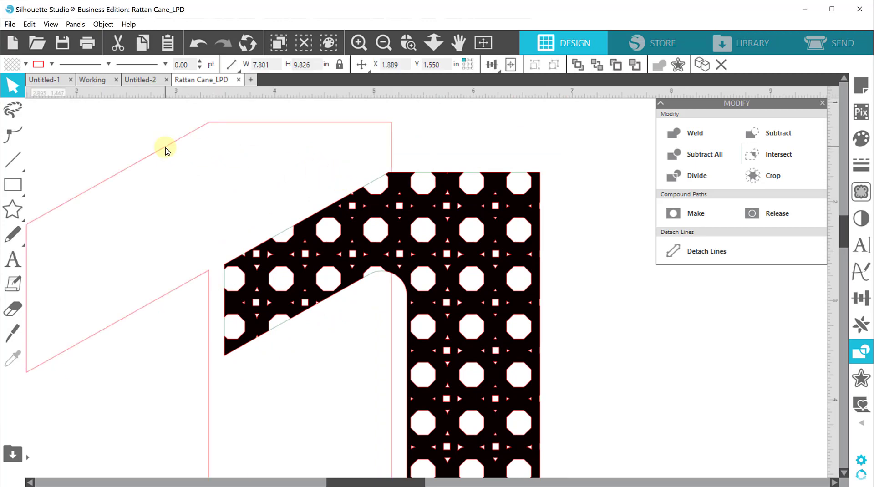
key("ctrl+z")
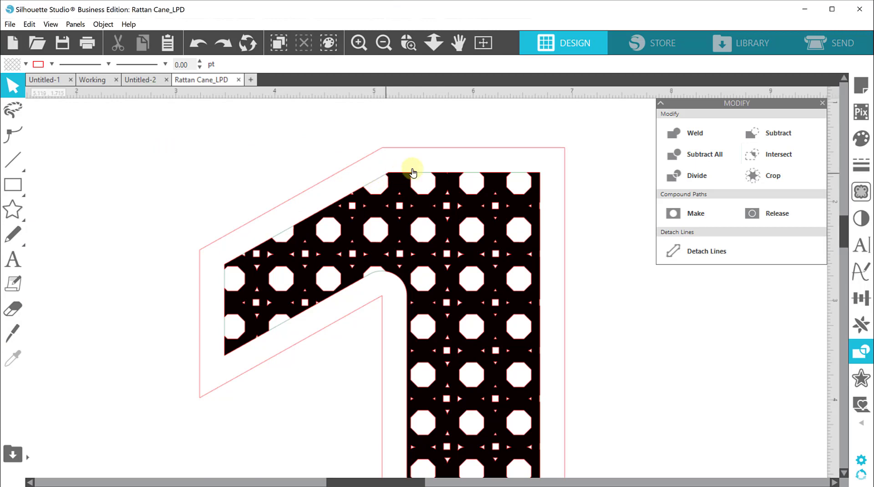
left_click(396, 194)
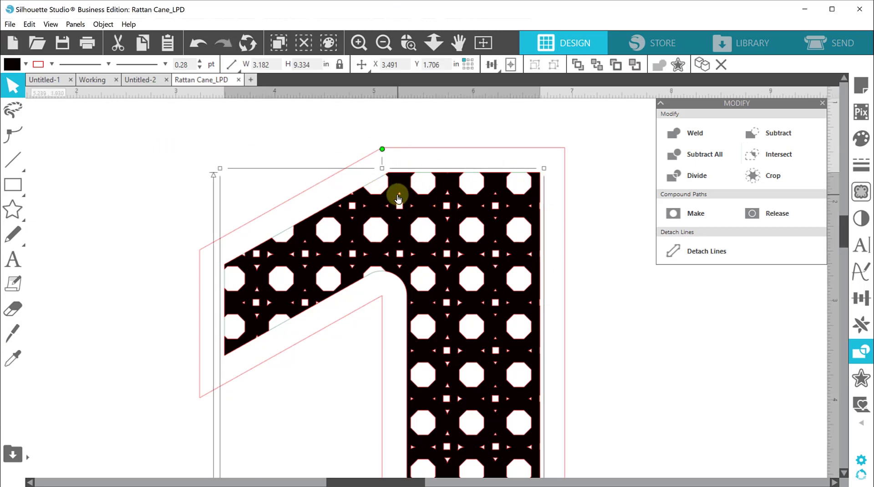
left_click(487, 150, "shift")
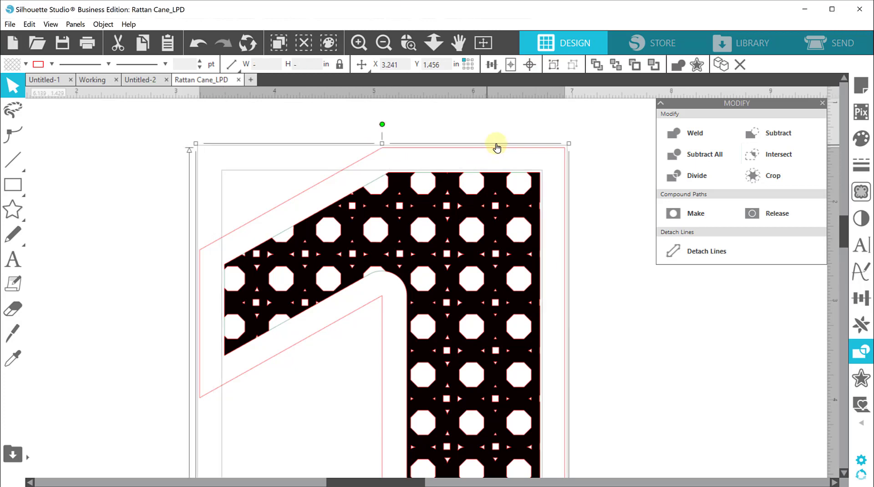
left_click(677, 68)
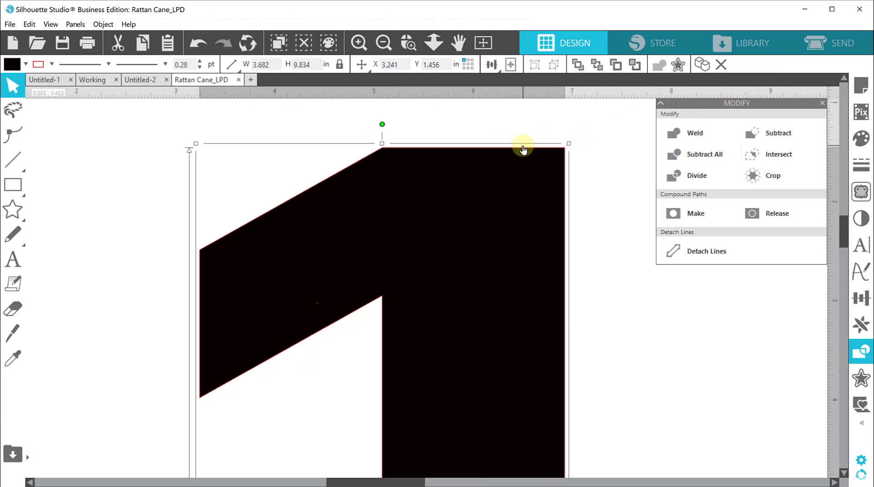
key("i")
key("ctrl+z")
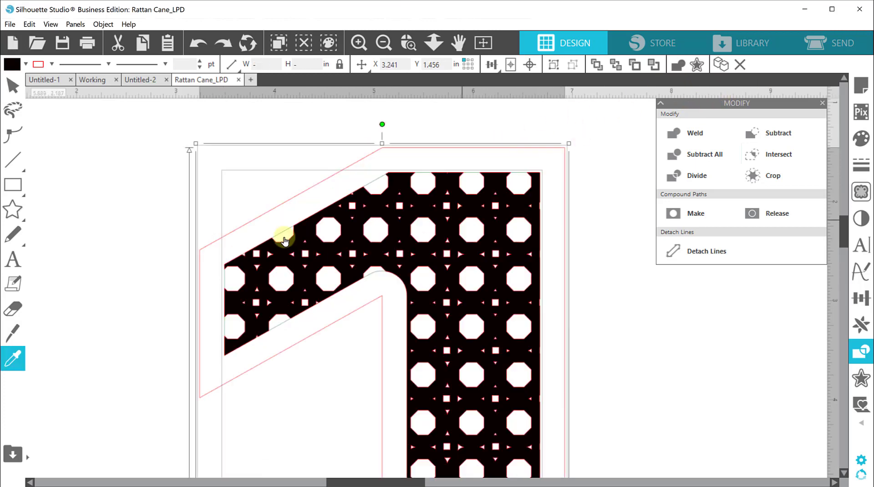
left_click(134, 154)
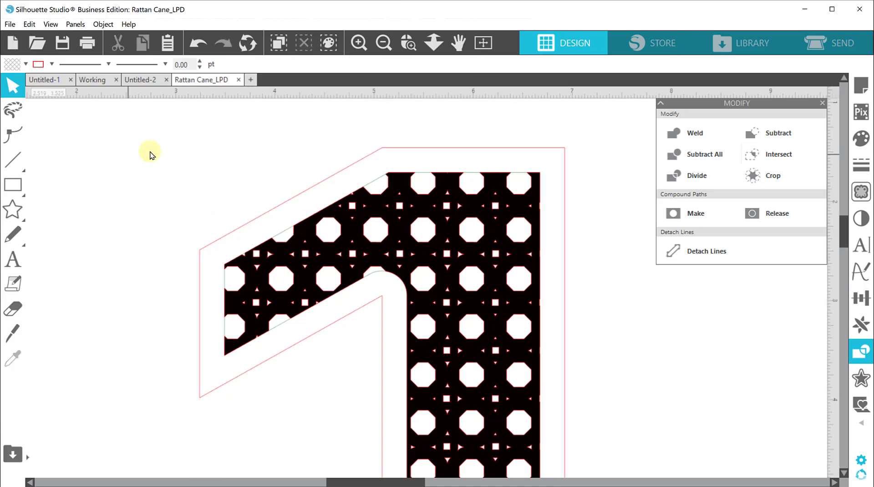
Create an internal offset of 0.010 in with sharp corners from the inner outline of the 1
left_click(374, 184)
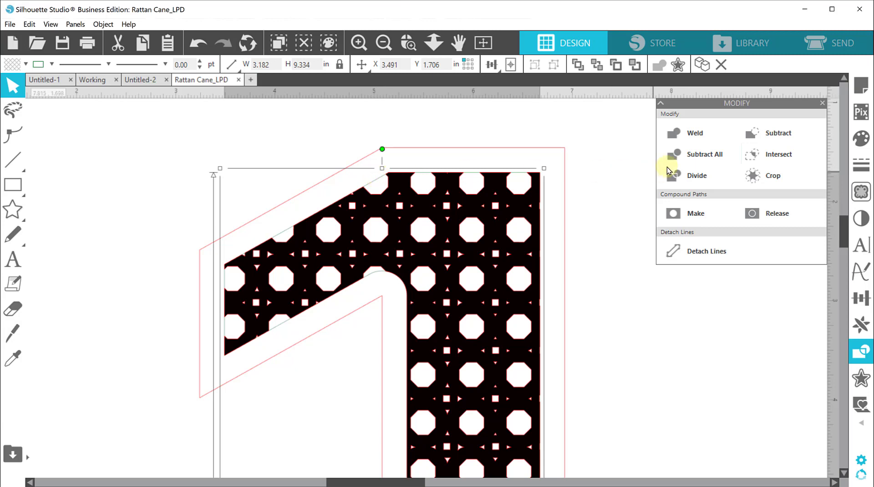
left_click(861, 380)
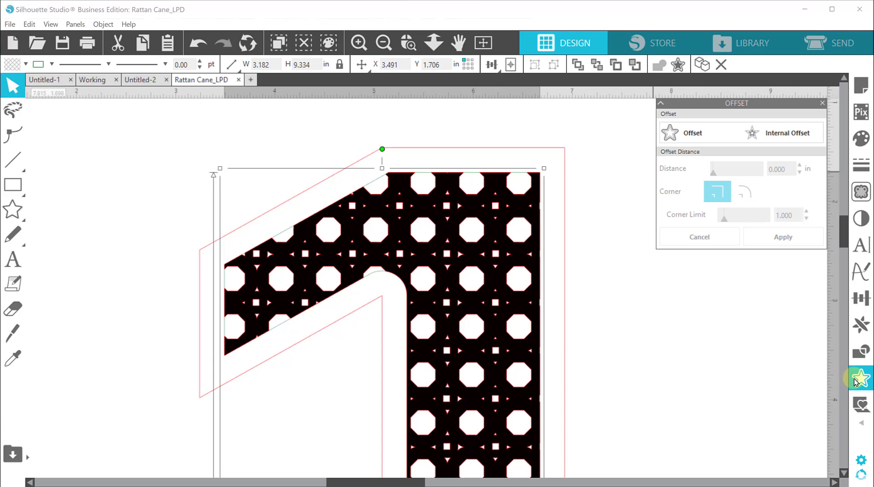
left_click(768, 139)
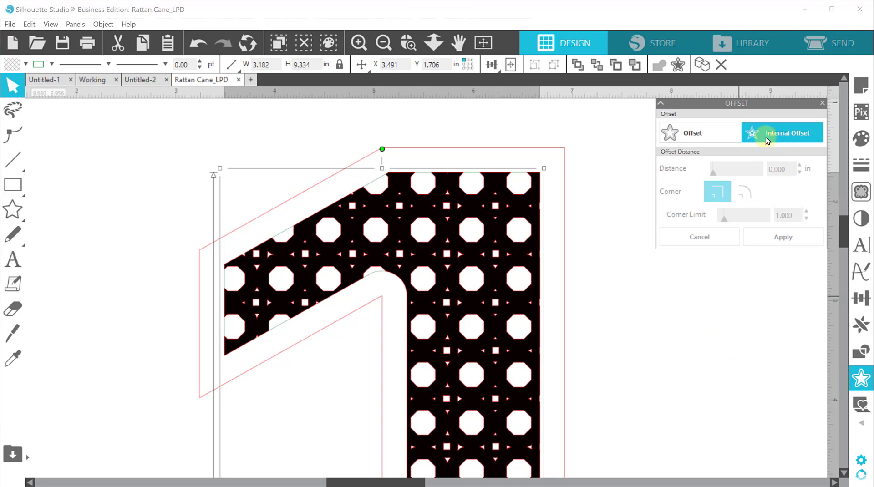
left_click(781, 169)
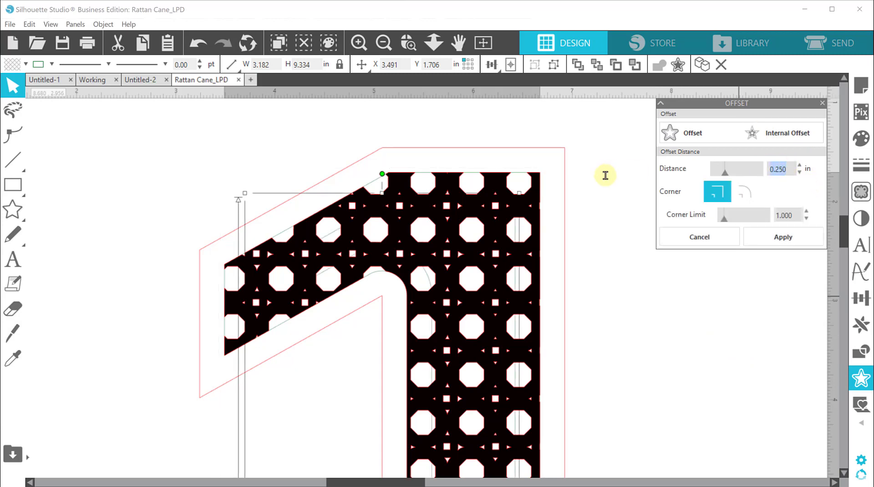
key("Return")
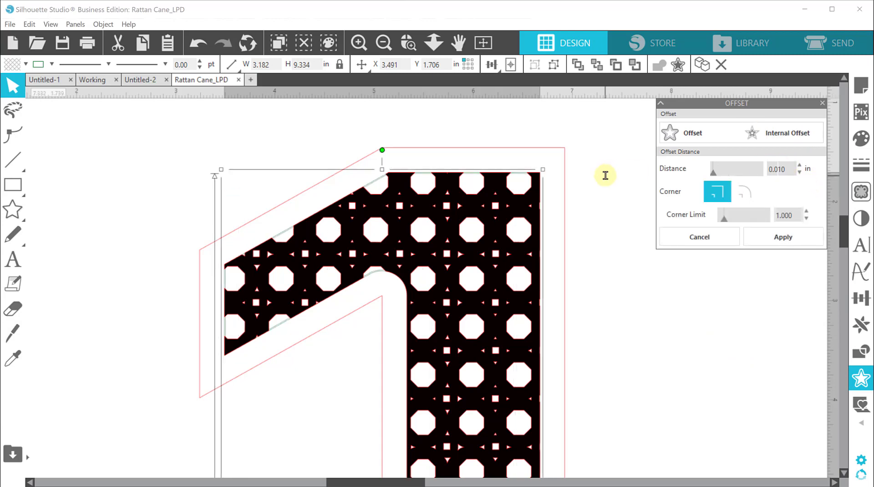
left_click(770, 235)
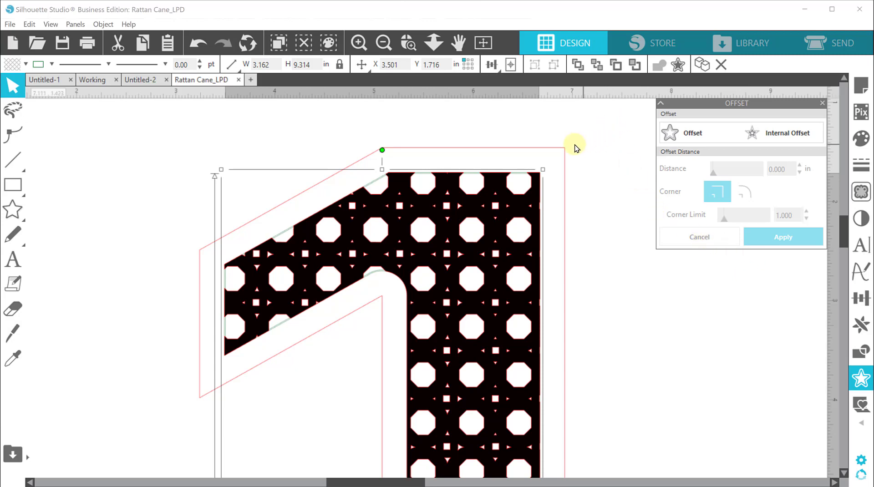
Add the outer outline of the 1 to the selection and subtract the new internal offset from it to form a border
left_click(556, 147, "shift")
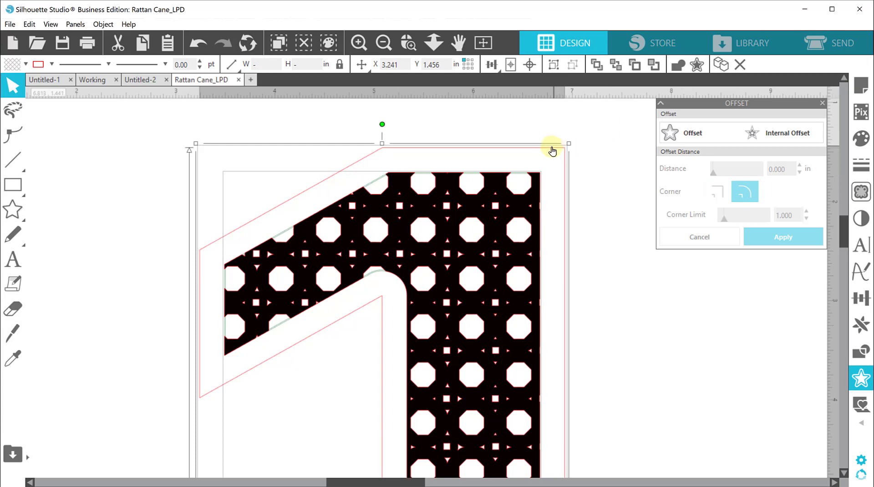
left_click(863, 350)
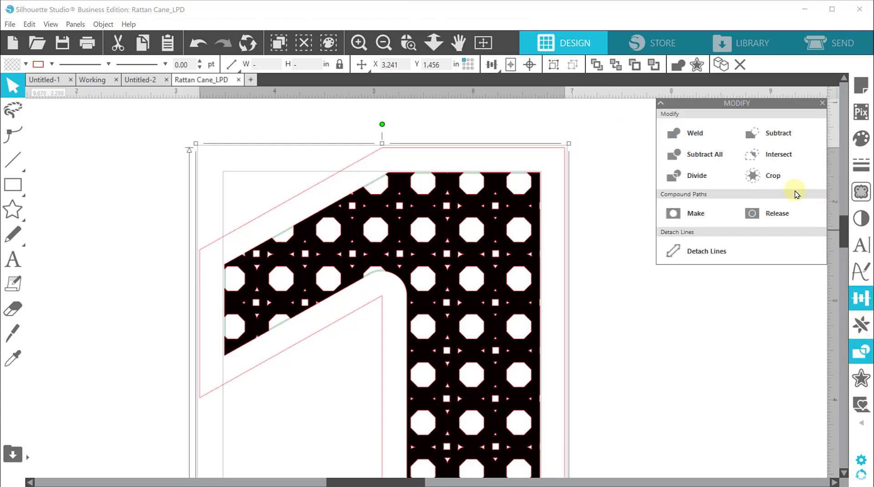
left_click(773, 137)
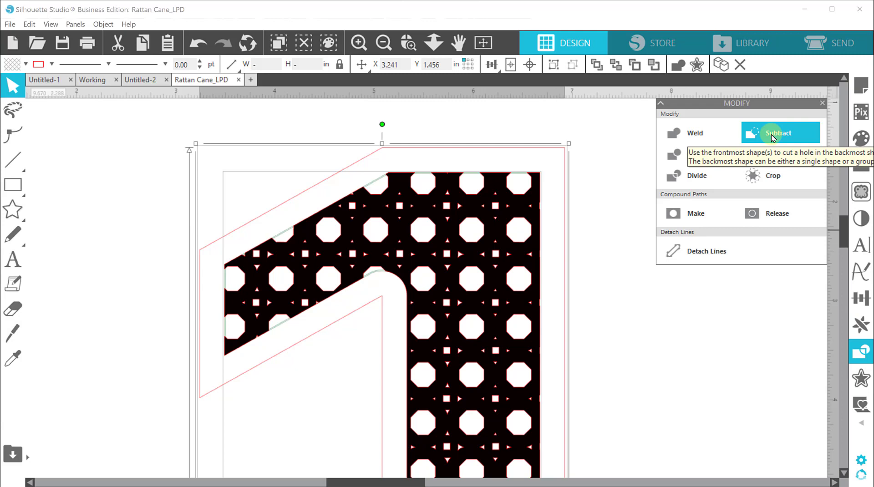
left_click(772, 137)
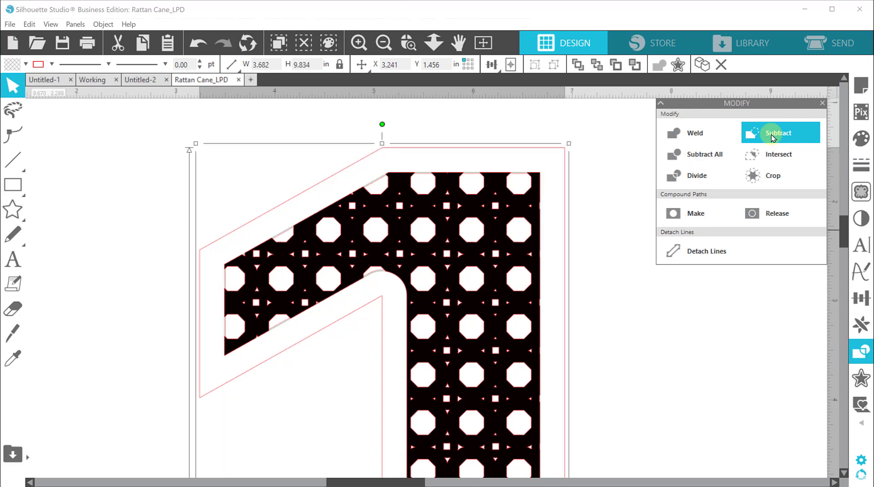
left_click_drag(366, 156, 301, 129)
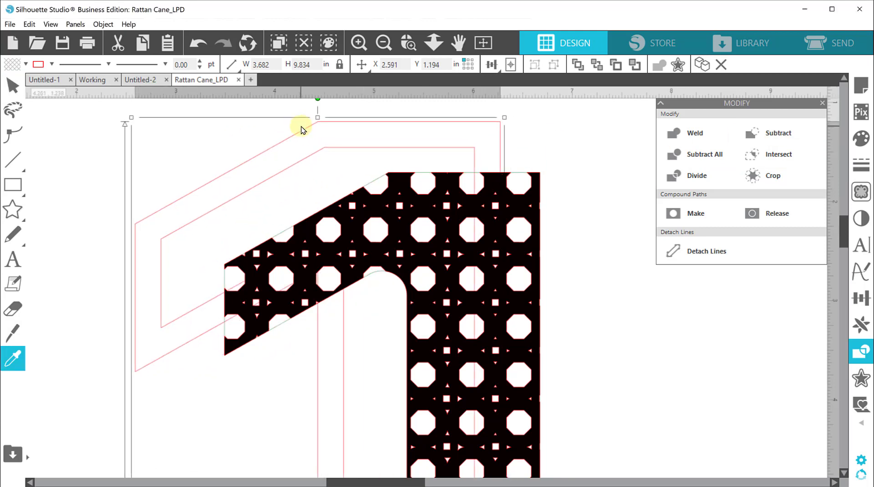
key("ctrl+z")
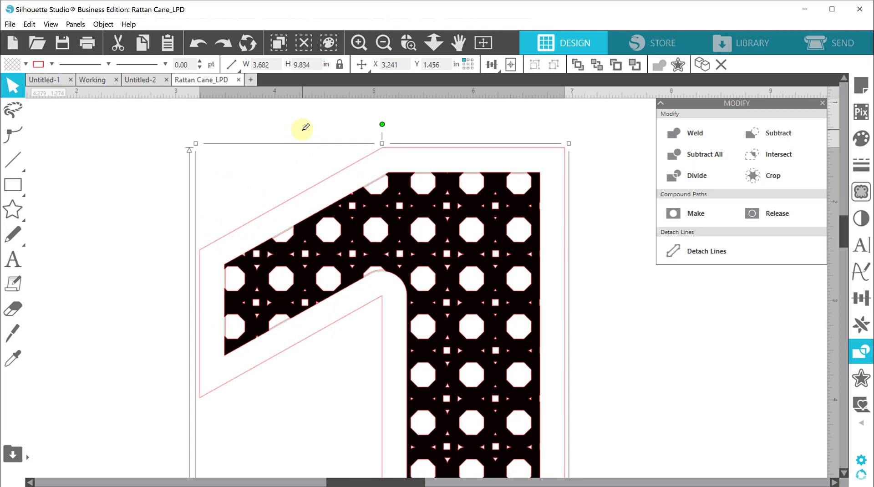
Select the cropped rattan pattern together with the border of the 1 and weld them into one shape
left_click(674, 253)
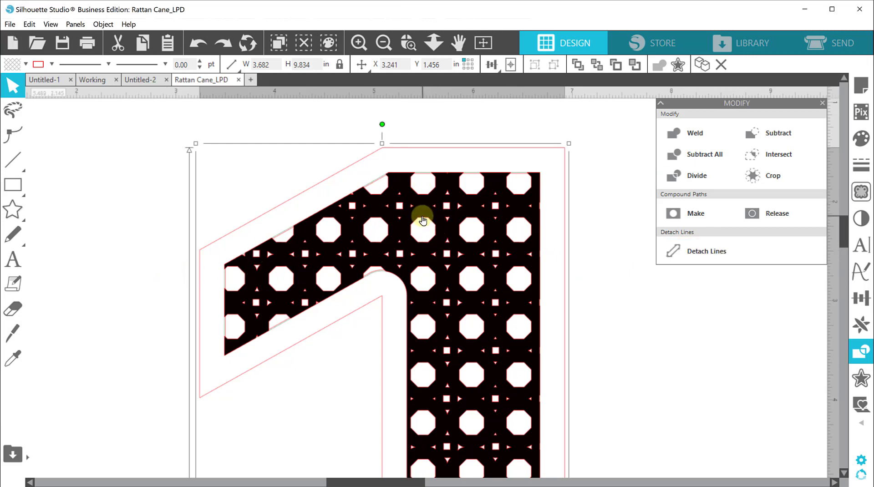
left_click(423, 221)
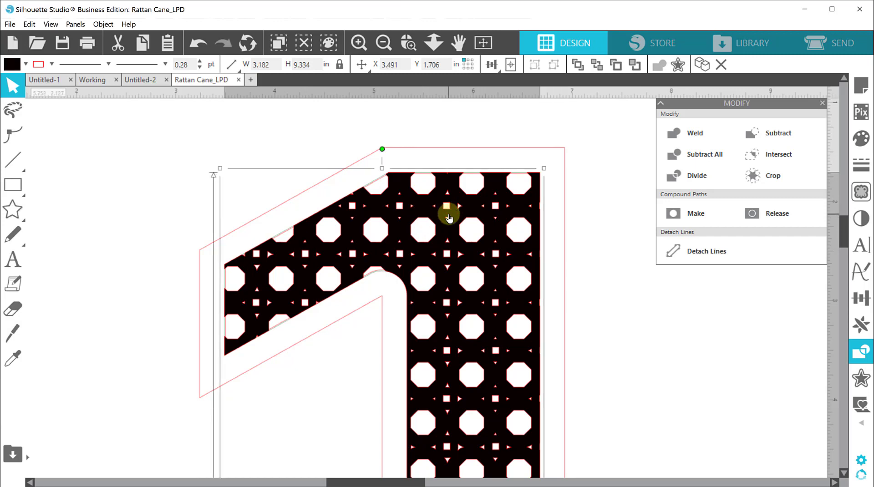
left_click(418, 148, "shift")
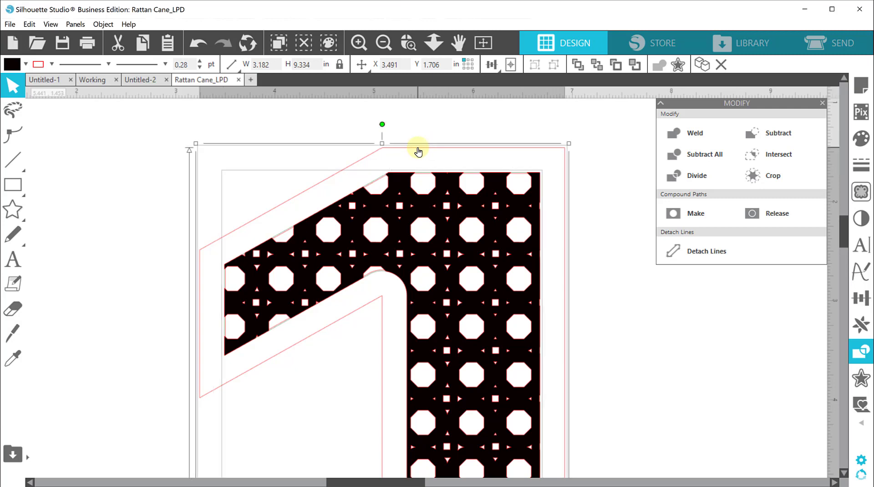
left_click(702, 135)
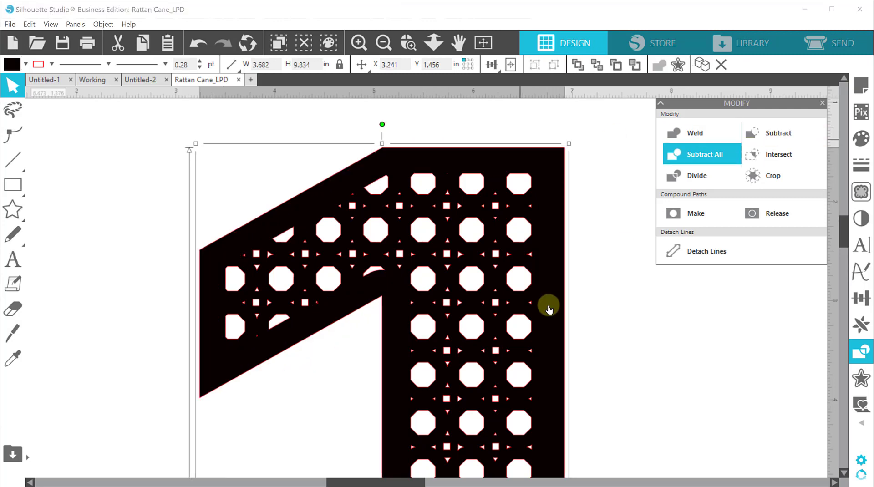
Examine the welded 1 as a whole and up close, checking where the rattan pattern joins the border
left_click(383, 43)
left_click(383, 44)
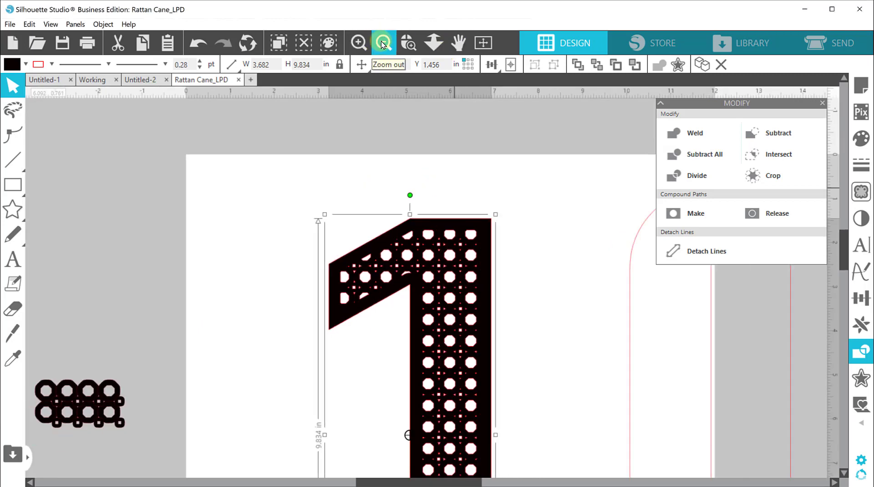
left_click(382, 44)
left_click(383, 43)
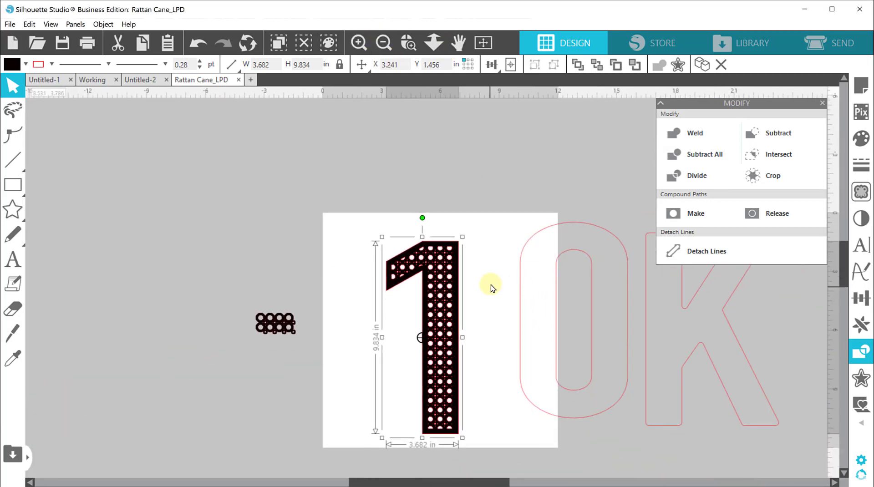
left_click(495, 64)
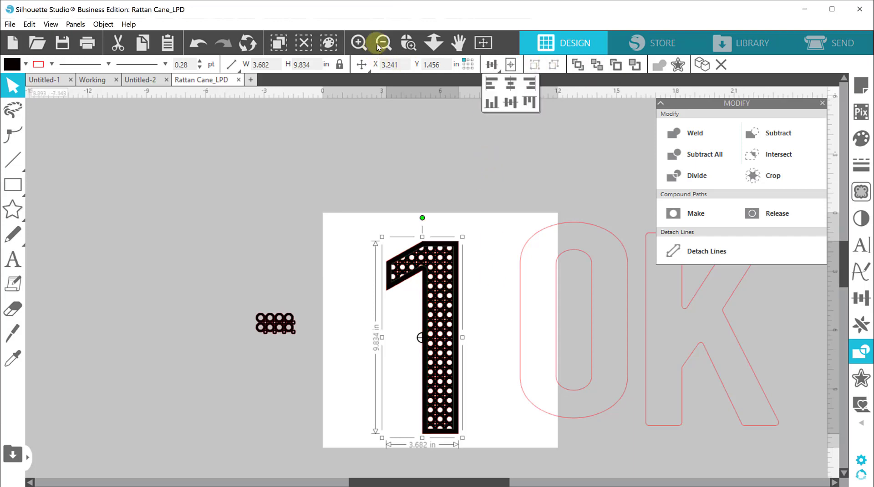
left_click(409, 43)
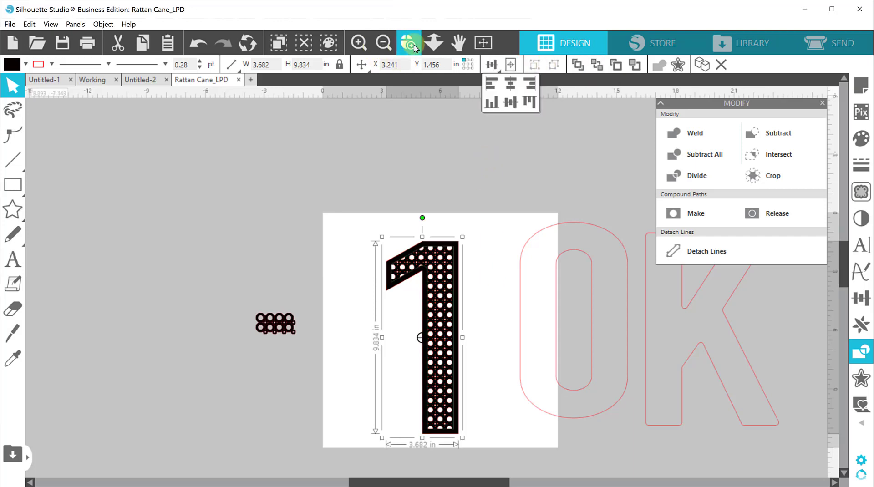
left_click(519, 319)
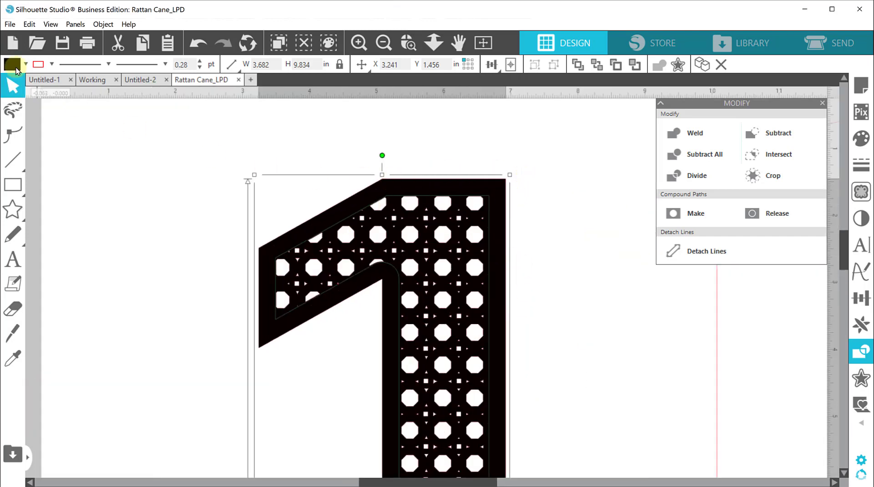
left_click(53, 65)
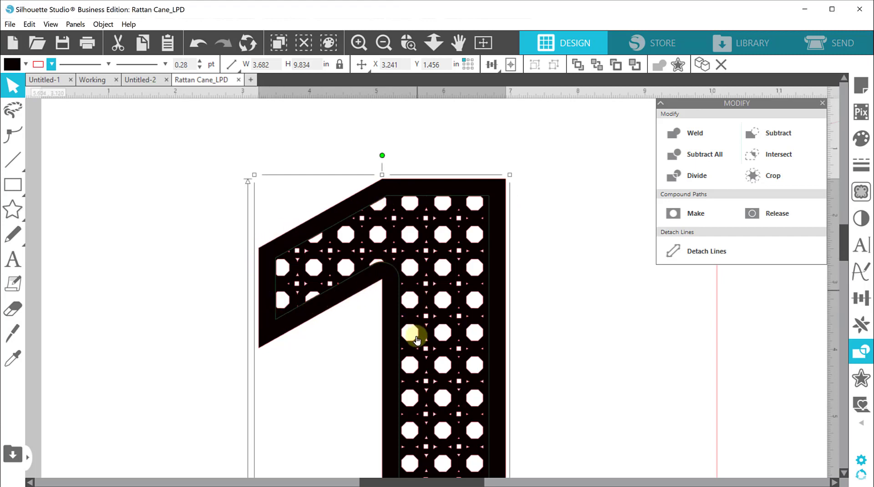
left_click(385, 43)
left_click(384, 43)
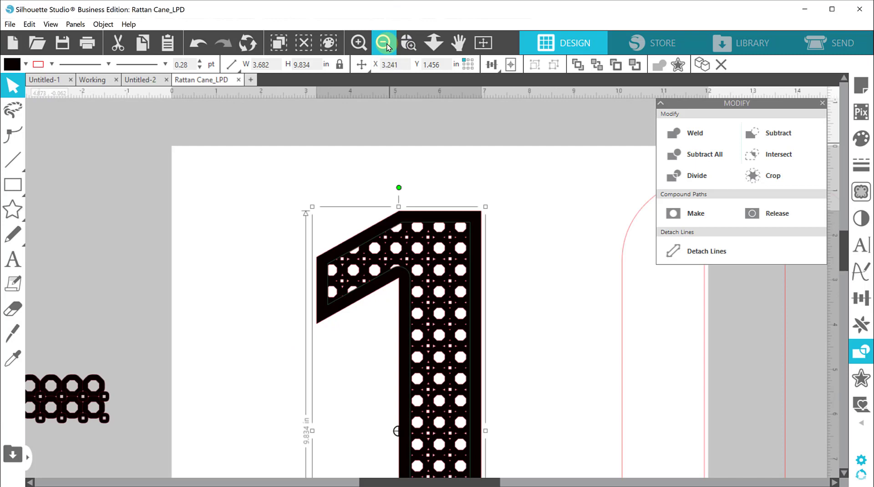
left_click(385, 43)
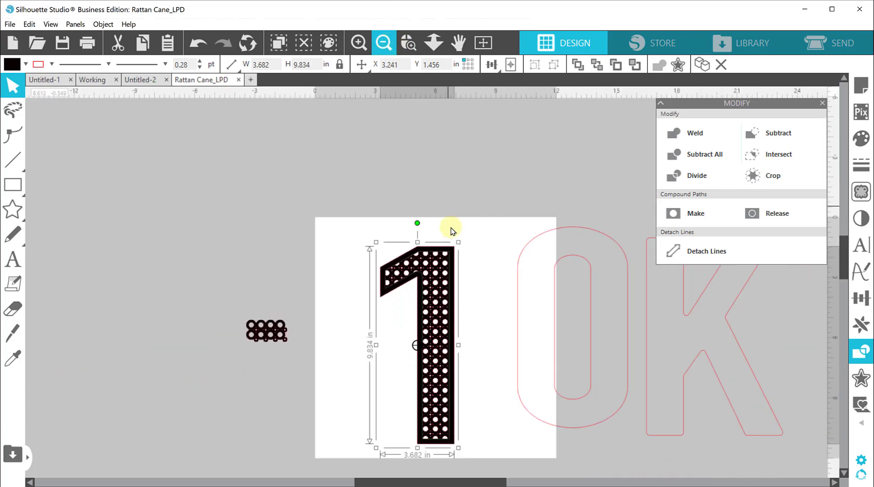
Copy the 1, 0 and K into a new document and close the Rattan Cane_LPD document
left_click_drag(501, 484, 542, 483)
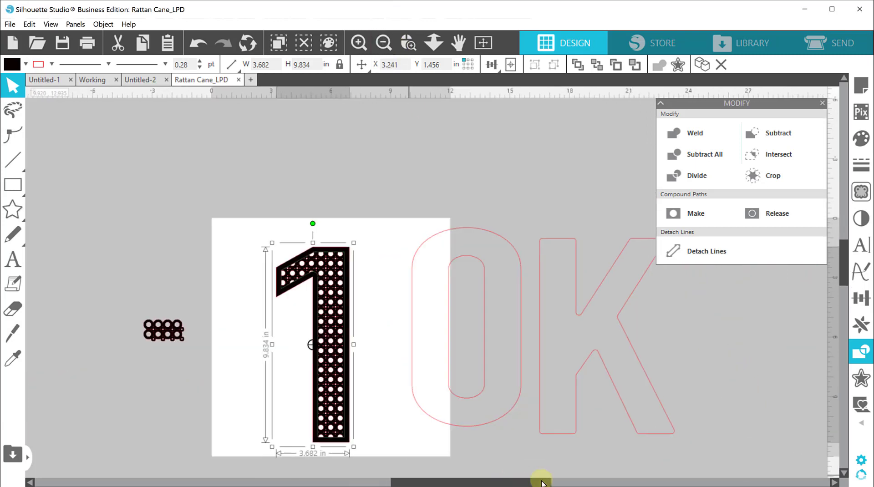
left_click_drag(237, 175, 719, 430)
key("i")
key("Escape")
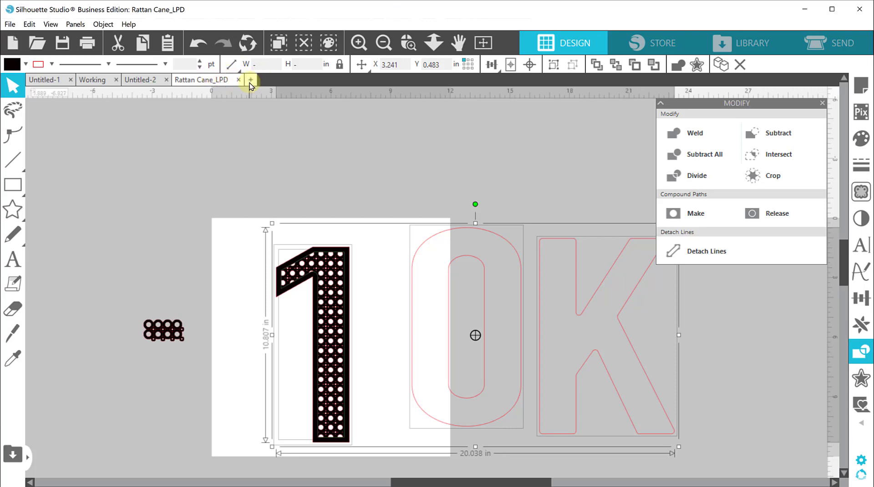
left_click(250, 80)
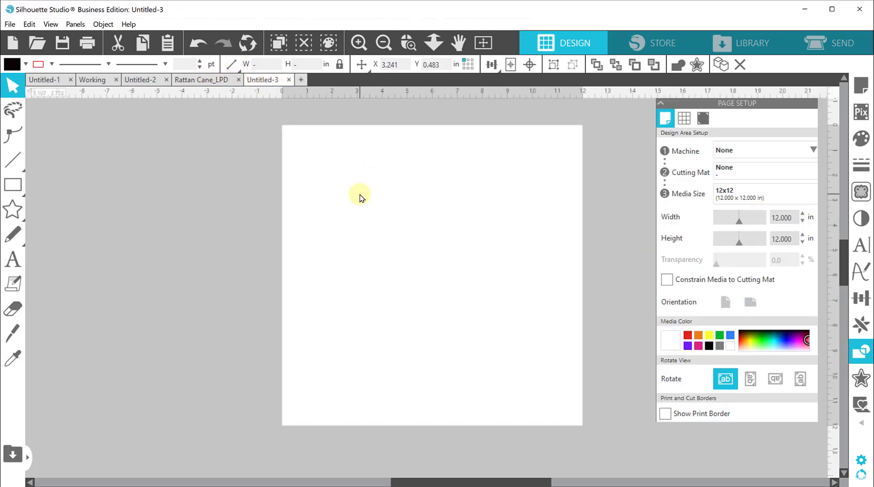
key("ctrl+v")
left_click(250, 140)
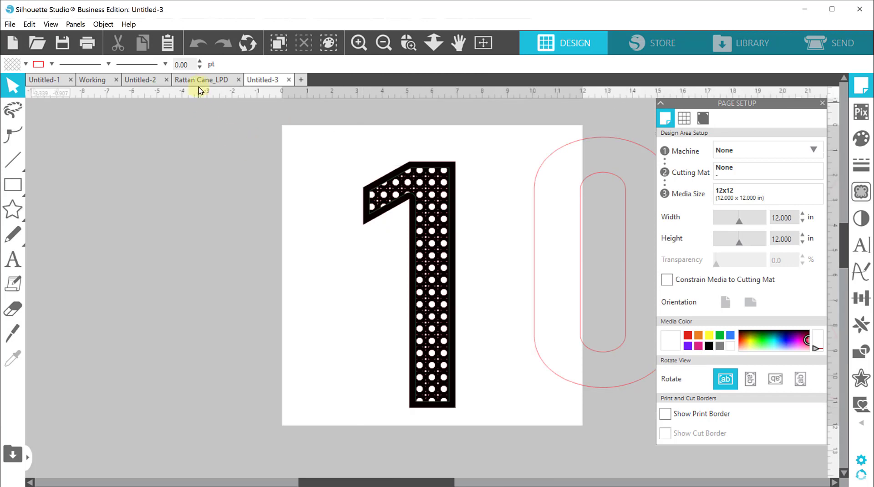
left_click(201, 82)
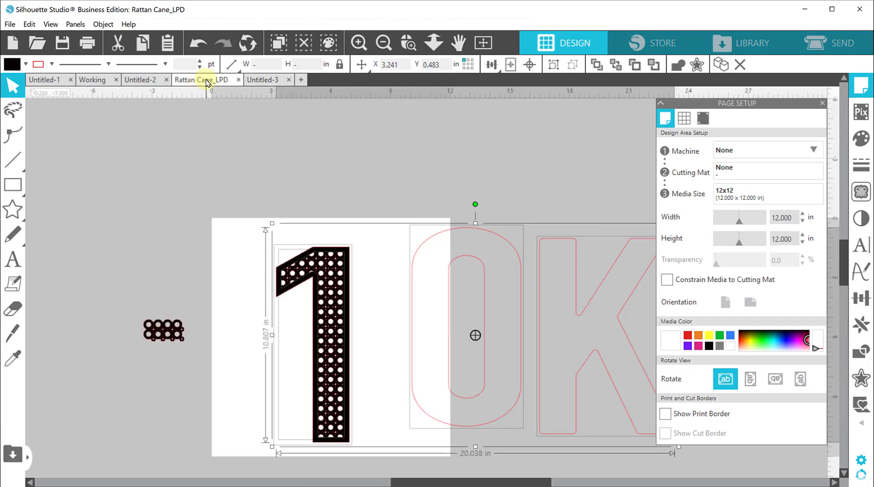
left_click(237, 80)
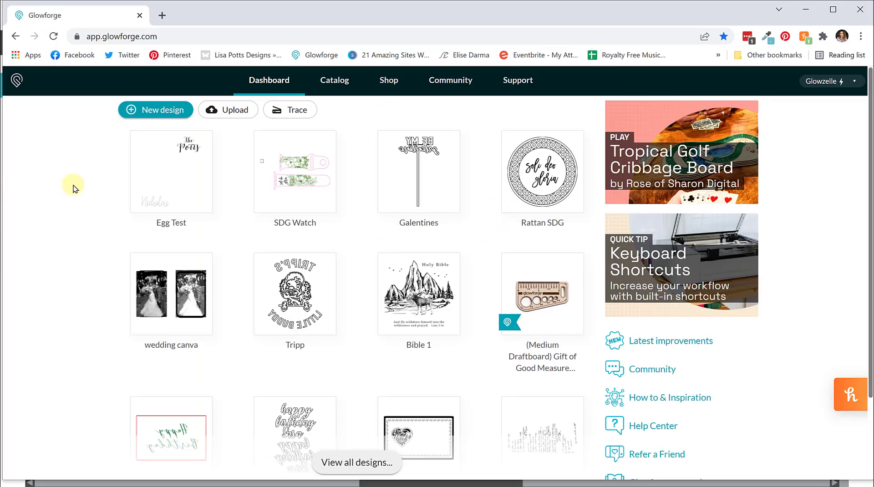
Switch to the Glowforge web app, start a new design and upload the rattan 1 artwork file
left_click(166, 113)
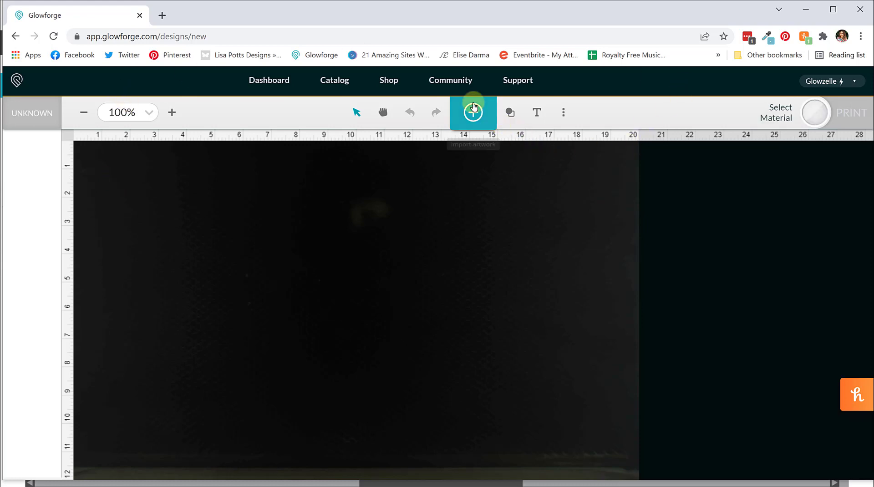
left_click(472, 116)
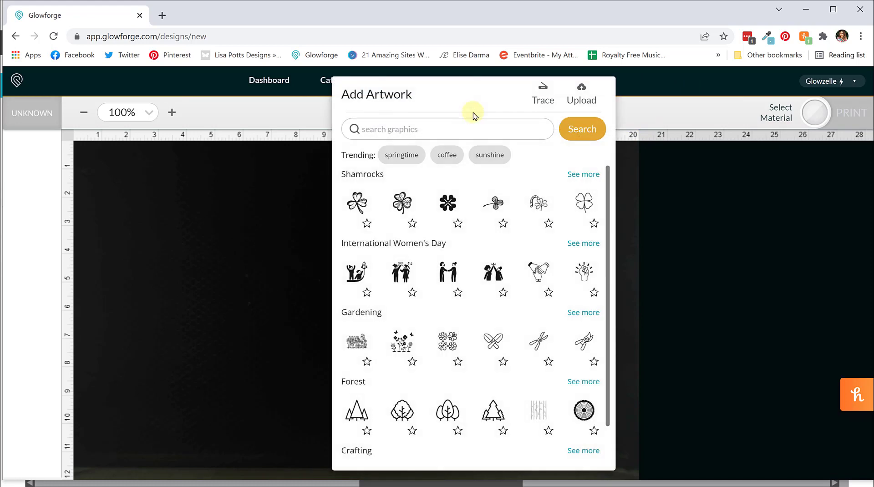
left_click(575, 101)
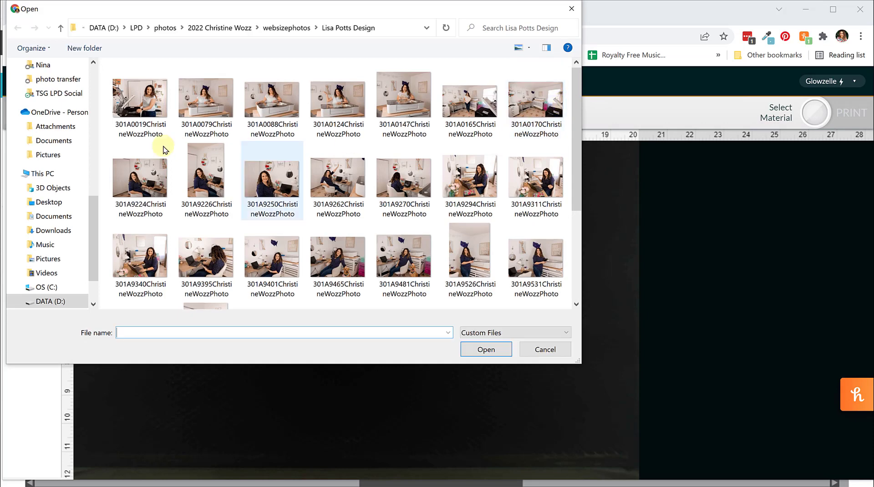
double_click(141, 98)
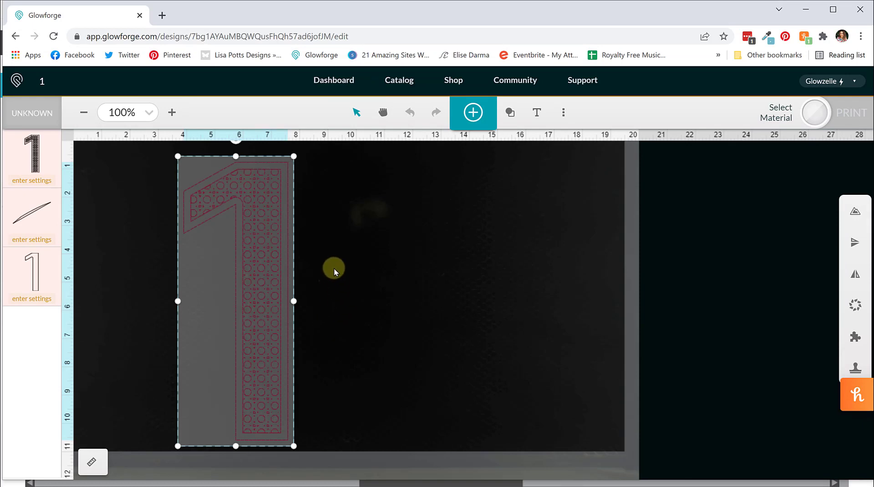
Set the stray thin sliver in the uploaded 1 artwork to Ignore
left_click(21, 222)
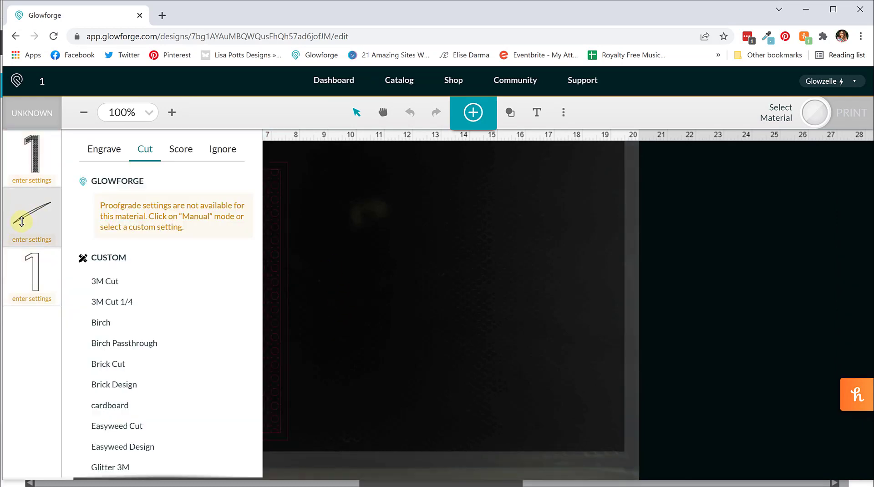
left_click(222, 149)
left_click(301, 256)
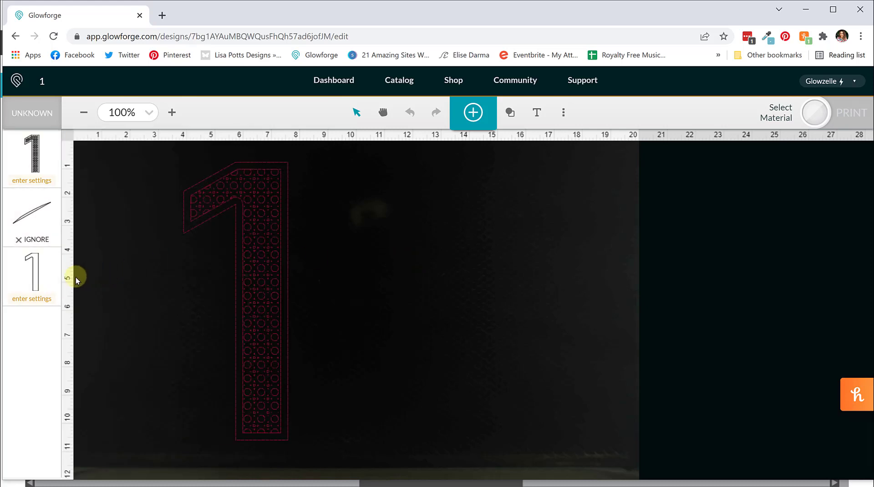
Move the outline of the 1 to the start of the processing order and set both its outline and rattan pattern to Ignore
left_click_drag(41, 273, 37, 144)
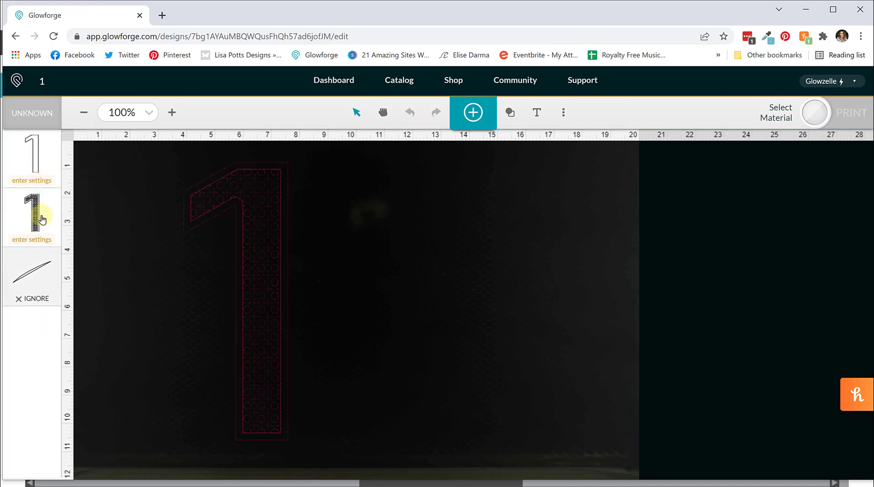
left_click(50, 157)
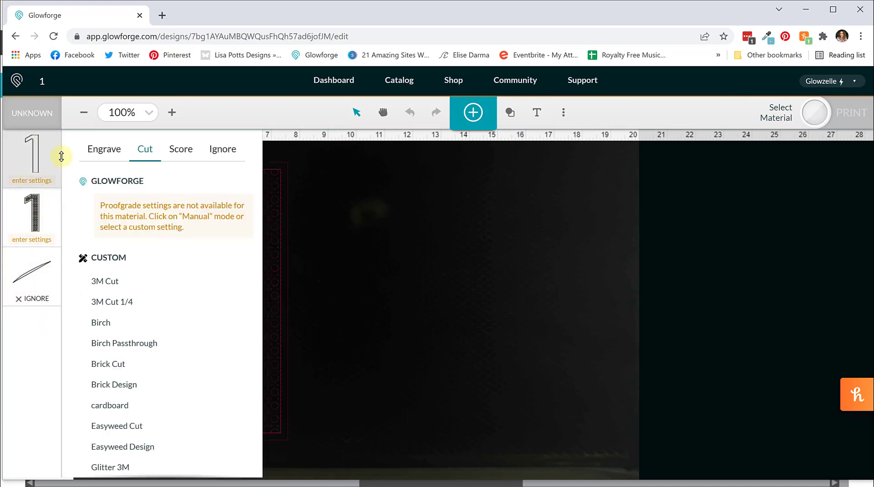
left_click(223, 149)
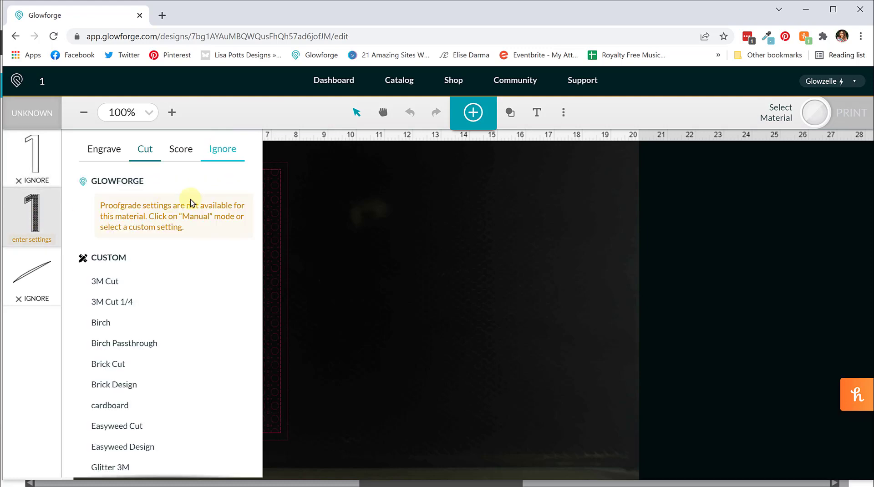
left_click(223, 150)
Upload the 0 SVG file from the 10k folder as additional artwork in the current design
left_click(474, 114)
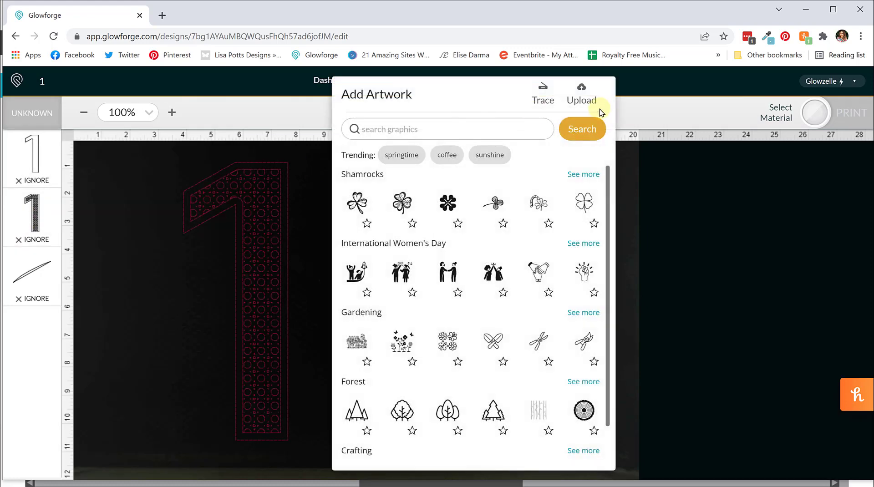
left_click(579, 95)
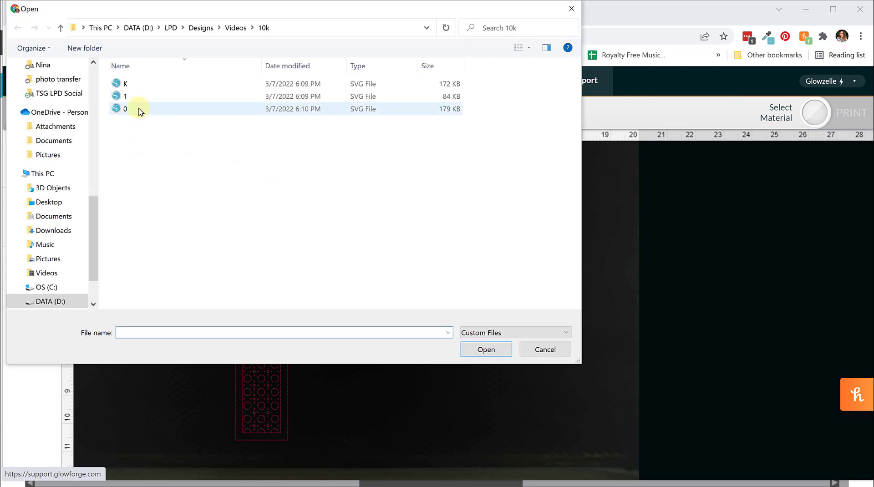
double_click(140, 109)
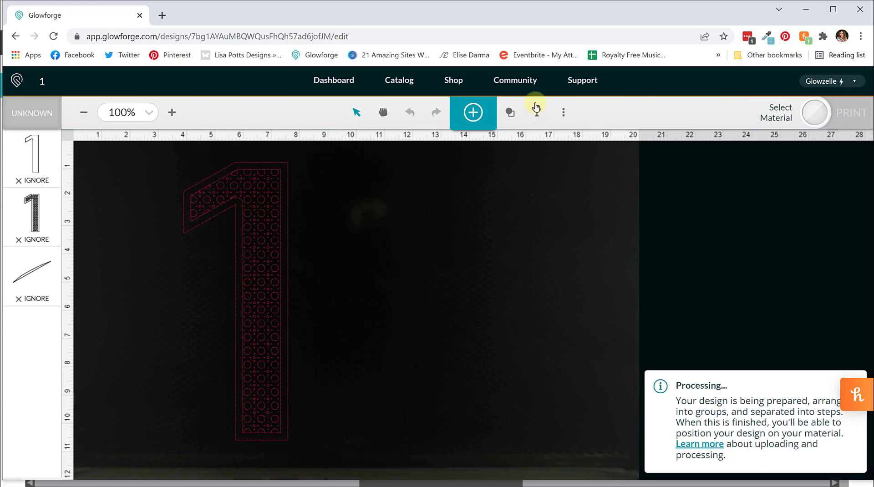
left_click(561, 113)
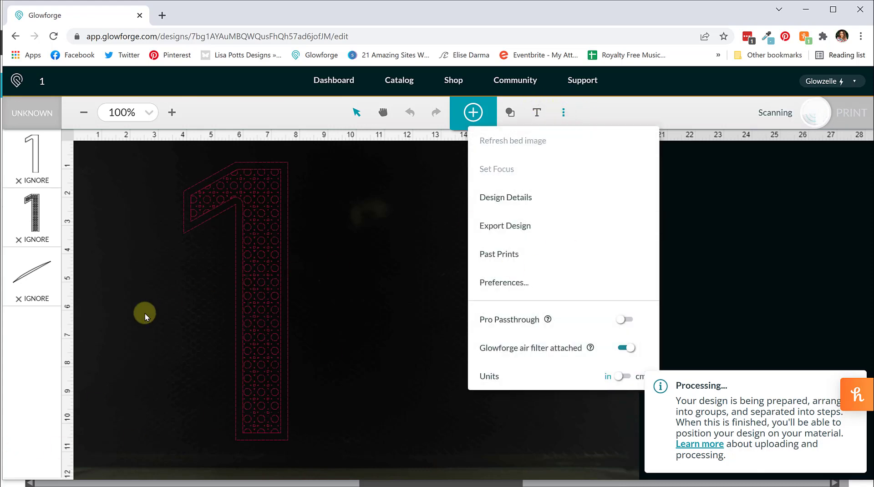
left_click(171, 313)
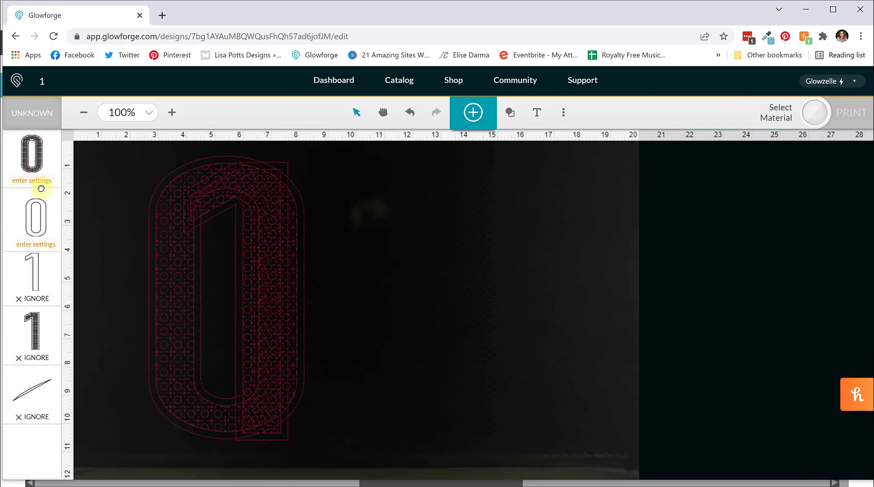
Order the 0's outline and rattan pattern after the 1's operations, outline first, and set the 0's outline to Ignore
left_click_drag(43, 215, 42, 352)
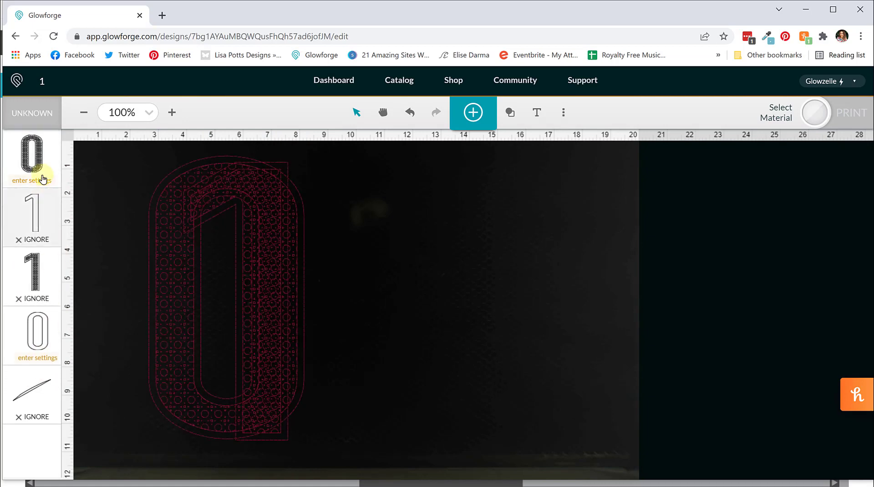
left_click_drag(52, 177, 40, 353)
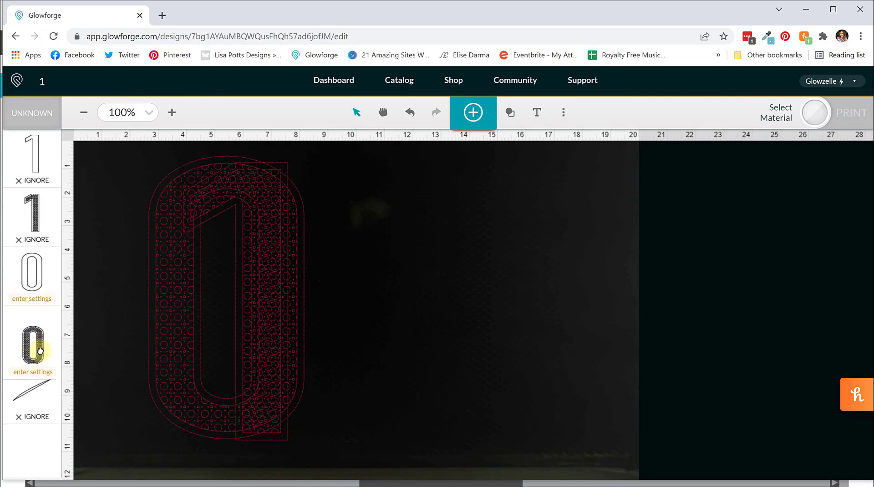
left_click(37, 281)
left_click(220, 151)
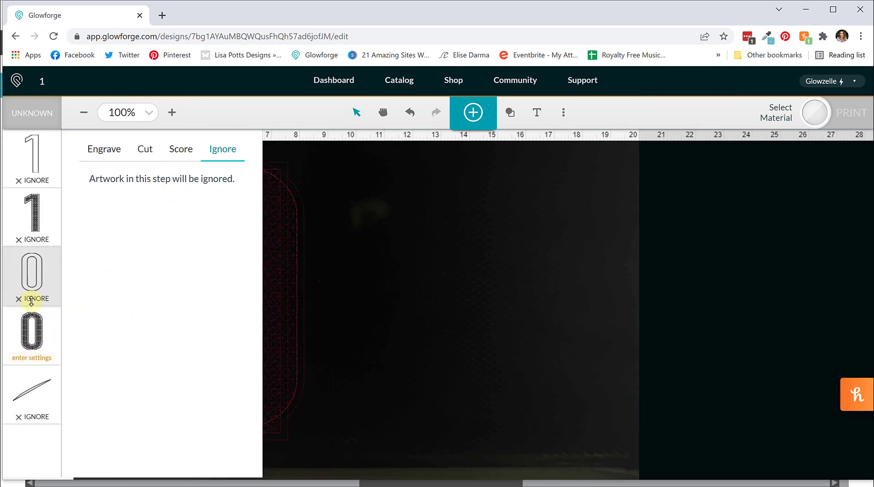